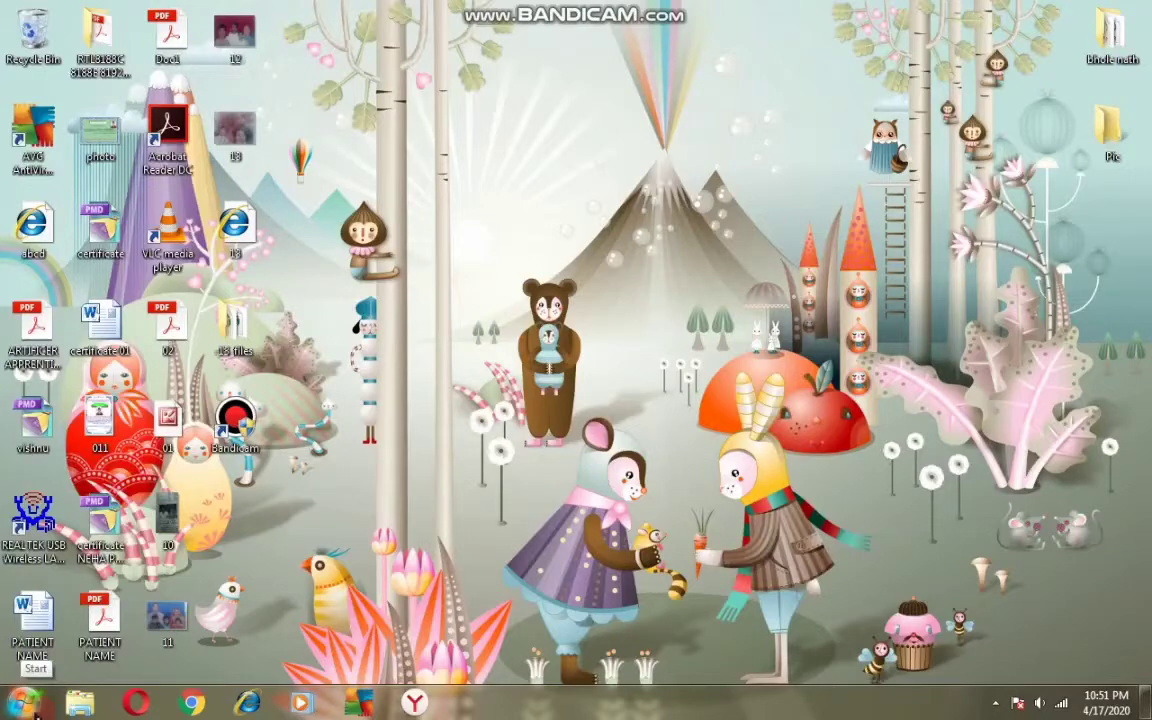
- Dismiss the colour-scheme warning and search the Start menu for TALLY
{"action": "left_click", "coordinate": [33, 708]}
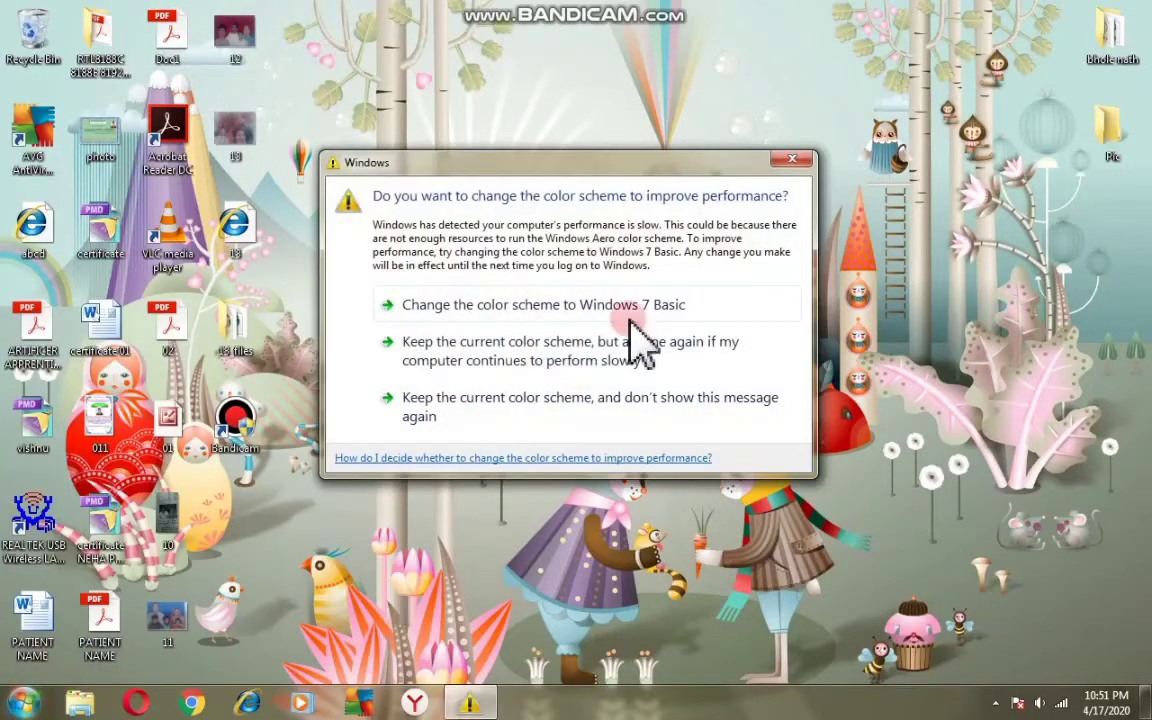
{"action": "left_click", "coordinate": [792, 160]}
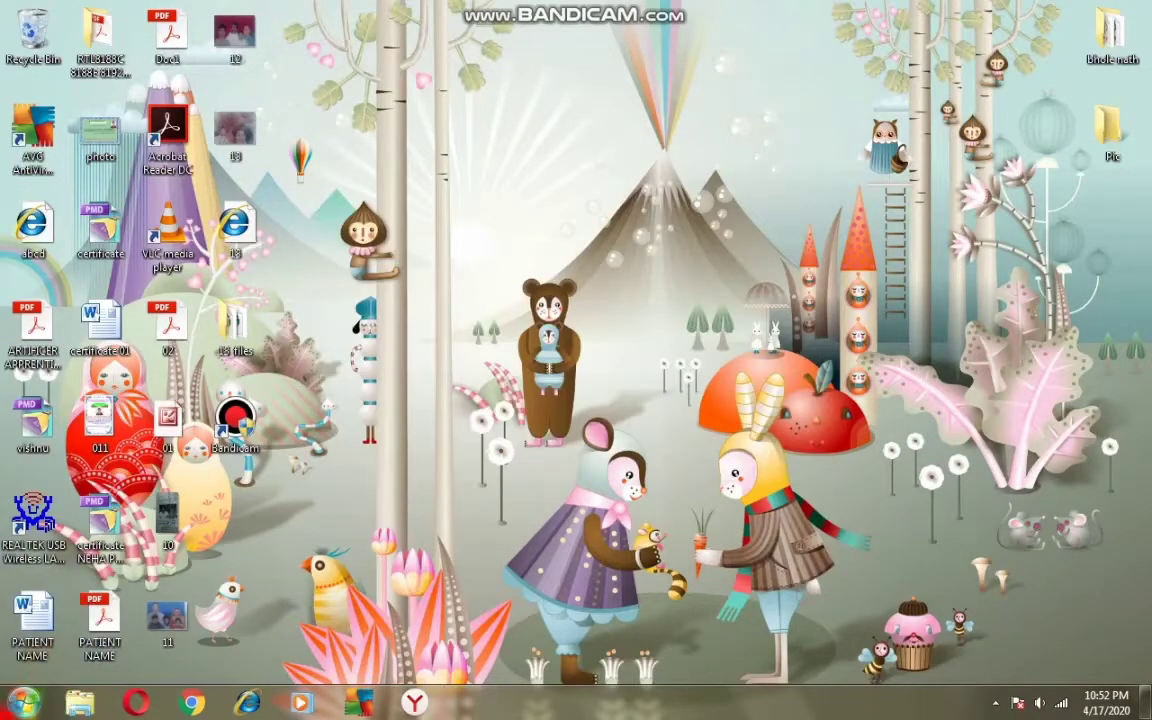
{"action": "left_click", "coordinate": [26, 695]}
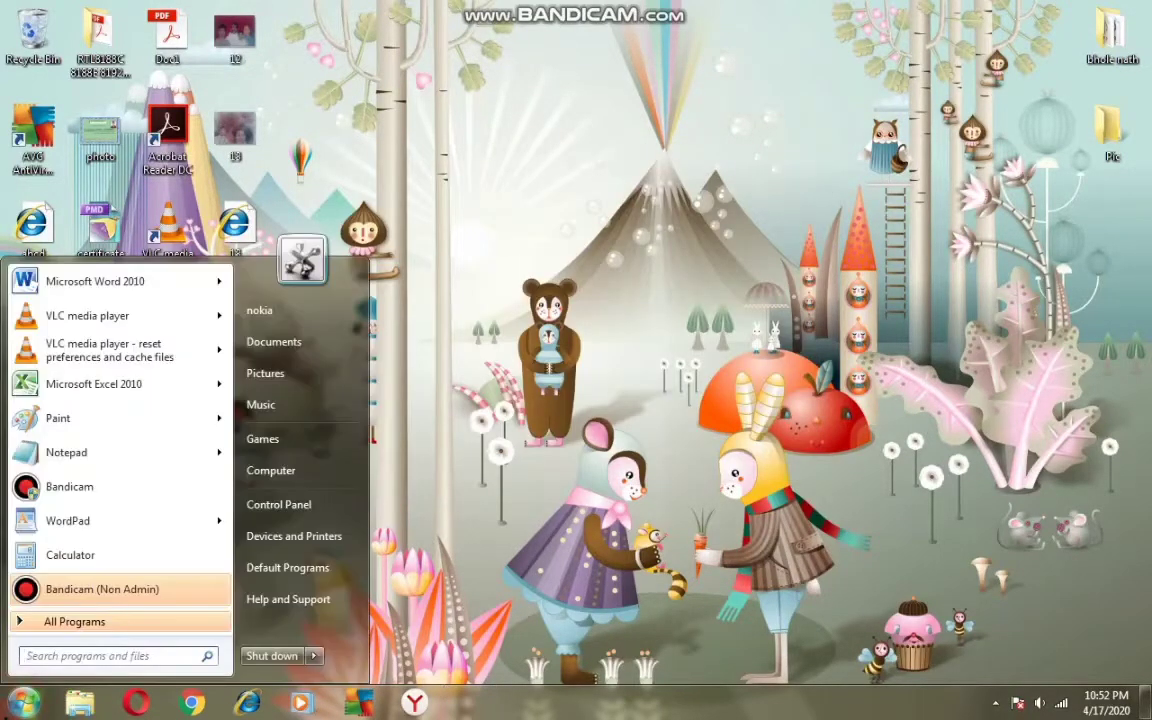
{"action": "left_click", "coordinate": [48, 655]}
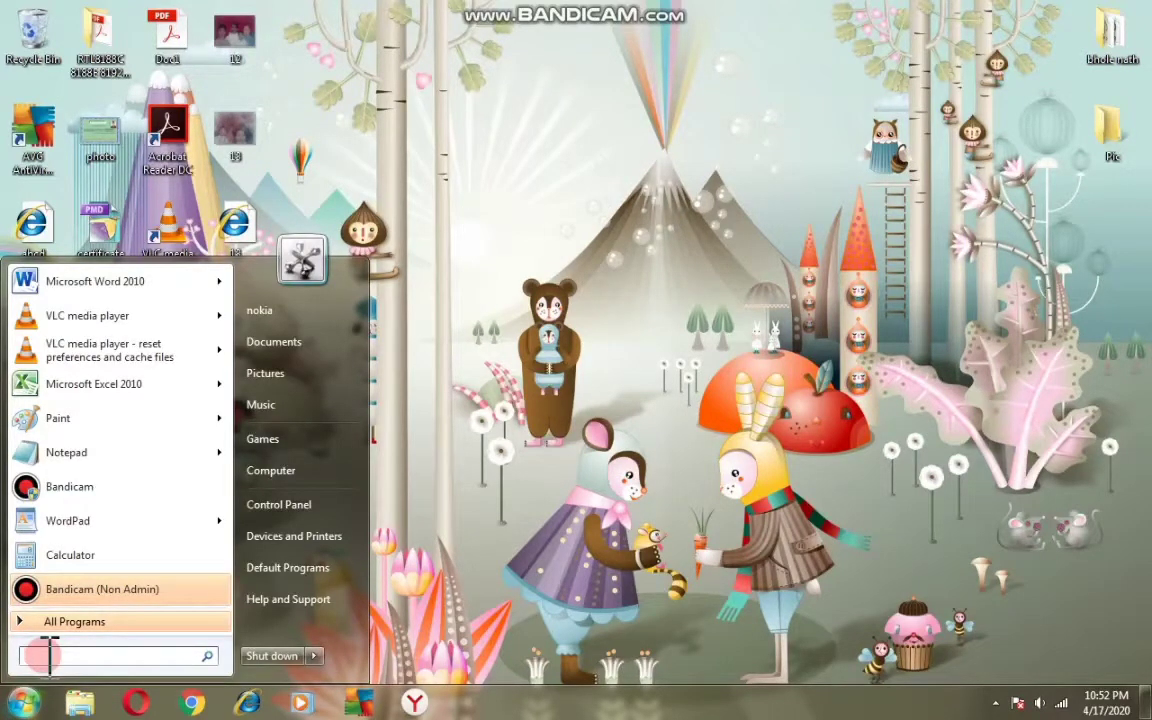
{"action": "type", "text": "TALL"}
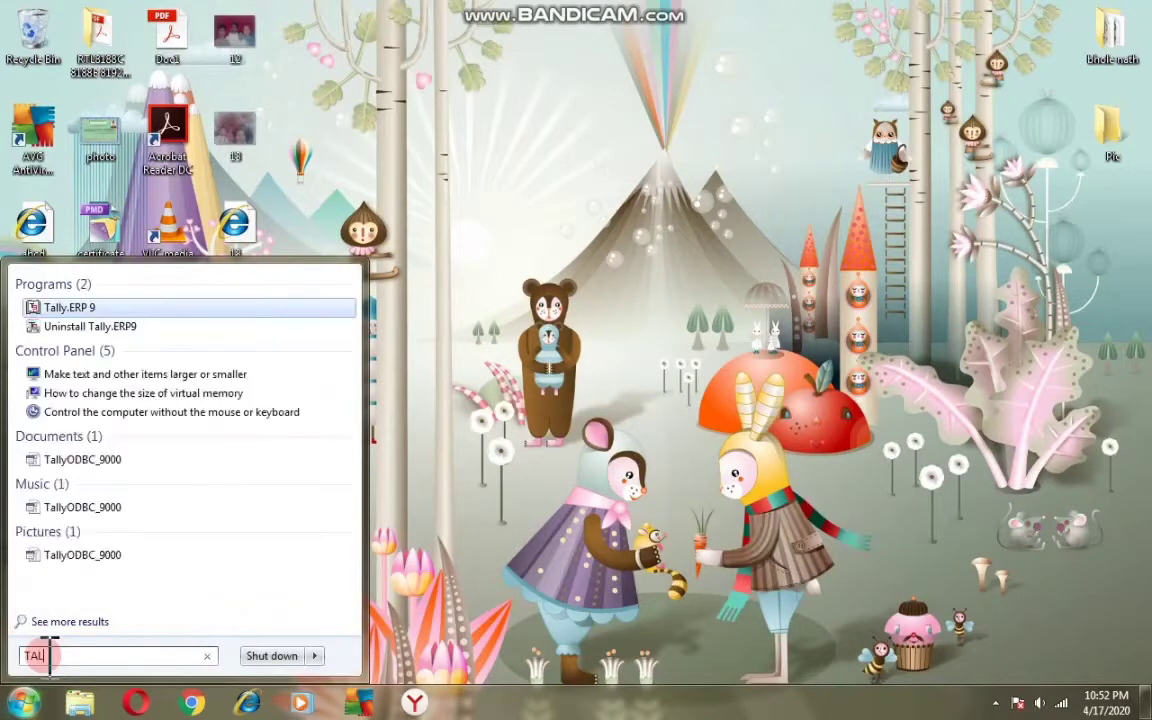
{"action": "type", "text": "Y"}
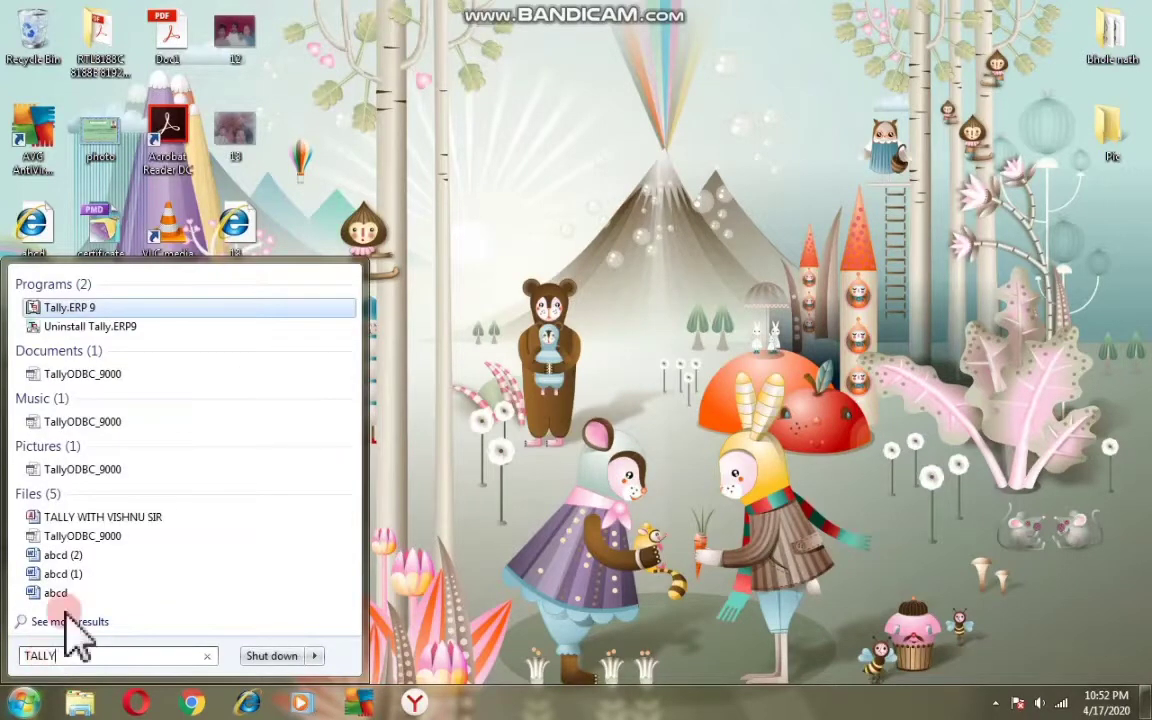
- Launch Tally.ERP 9 from the Start menu search results
{"action": "left_click", "coordinate": [70, 310]}
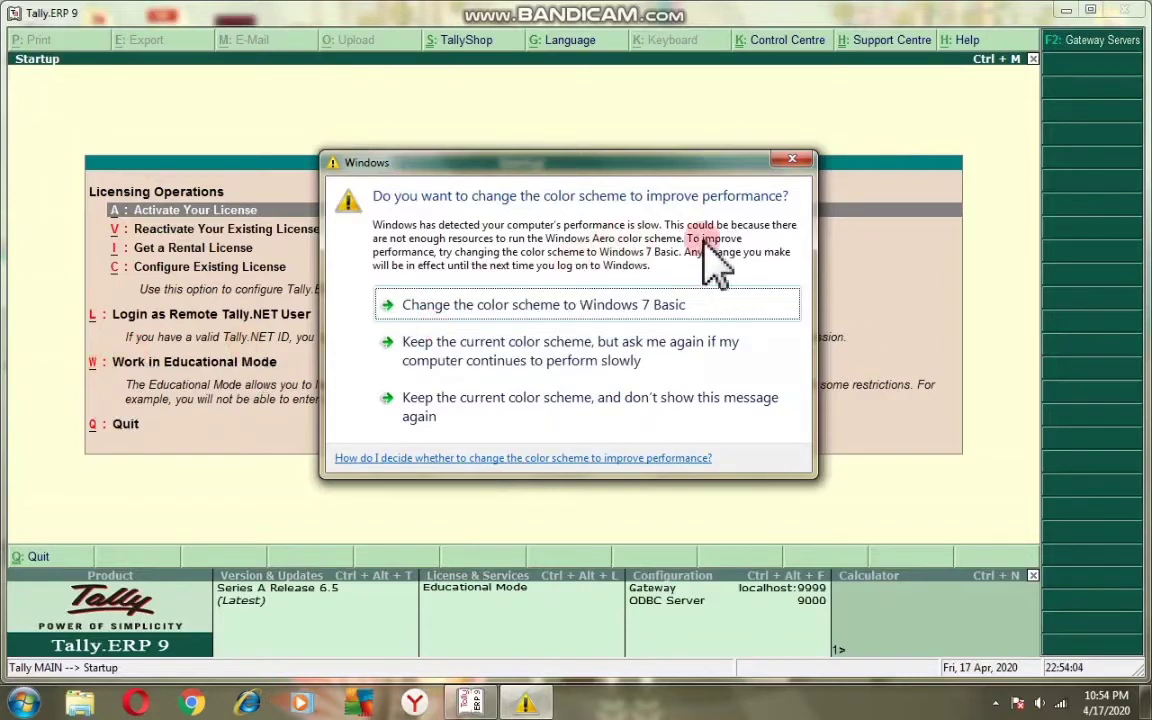
- Close the colour-scheme warning, continue in Educational Mode and shut the Abcd company
{"action": "left_click", "coordinate": [795, 163]}
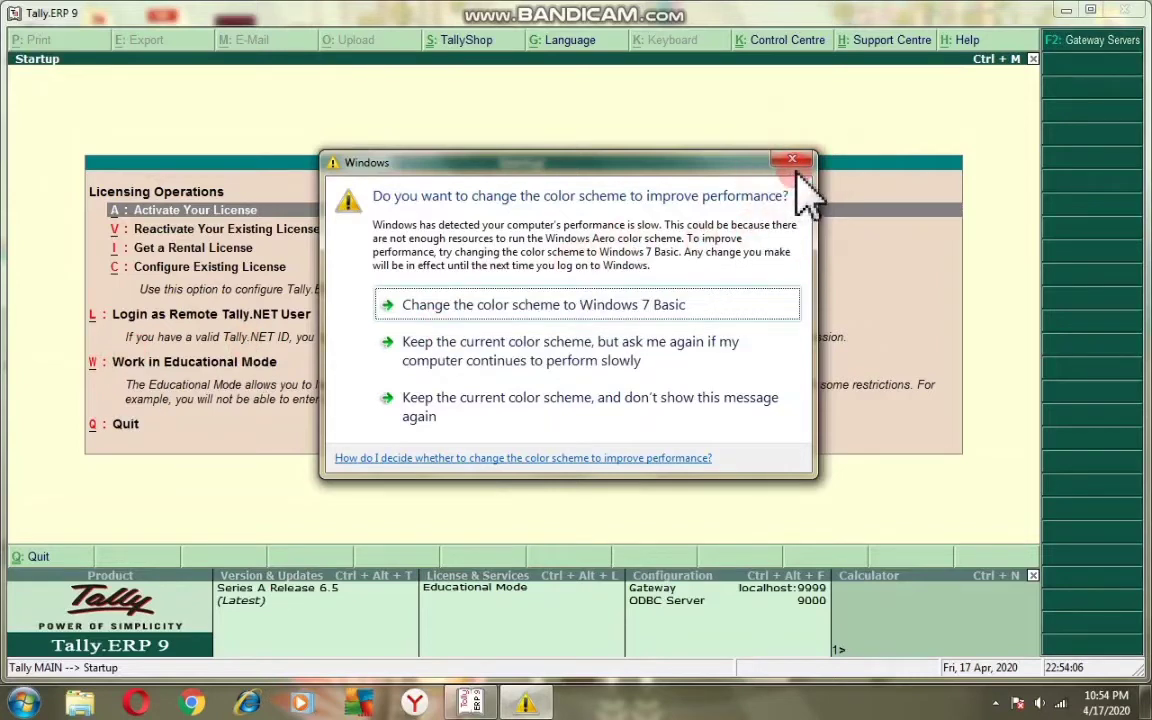
{"action": "left_click", "coordinate": [798, 165]}
{"action": "key", "text": "w"}
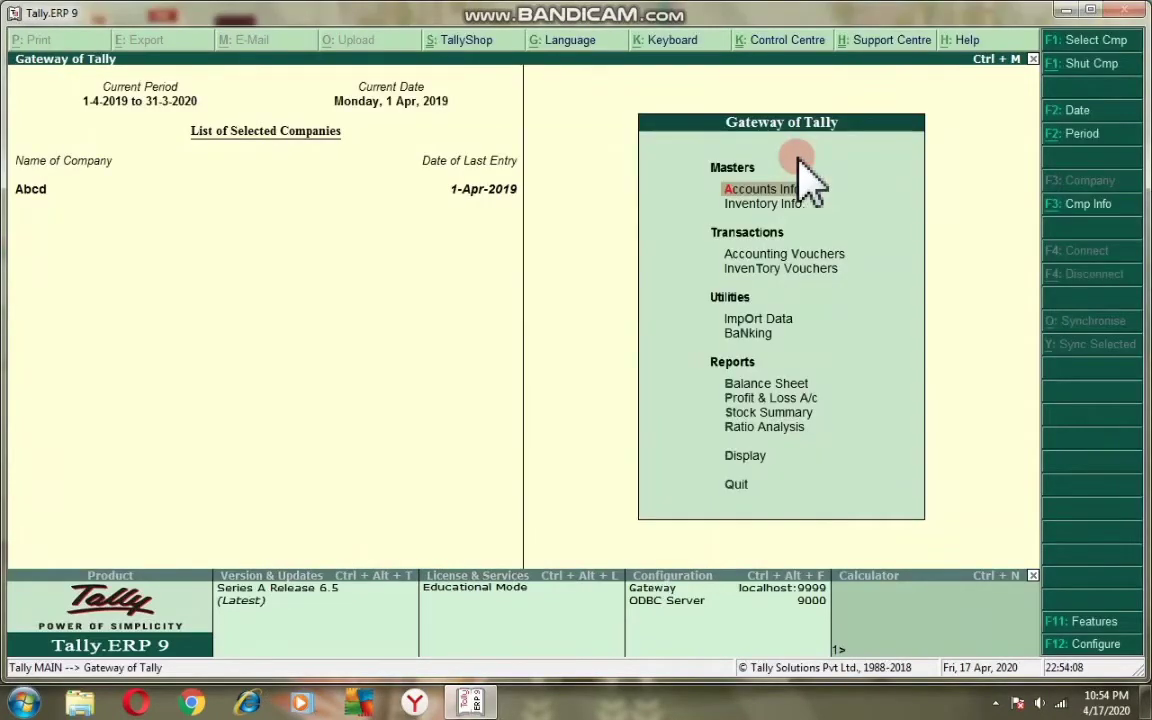
{"action": "key", "text": "alt+F3"}
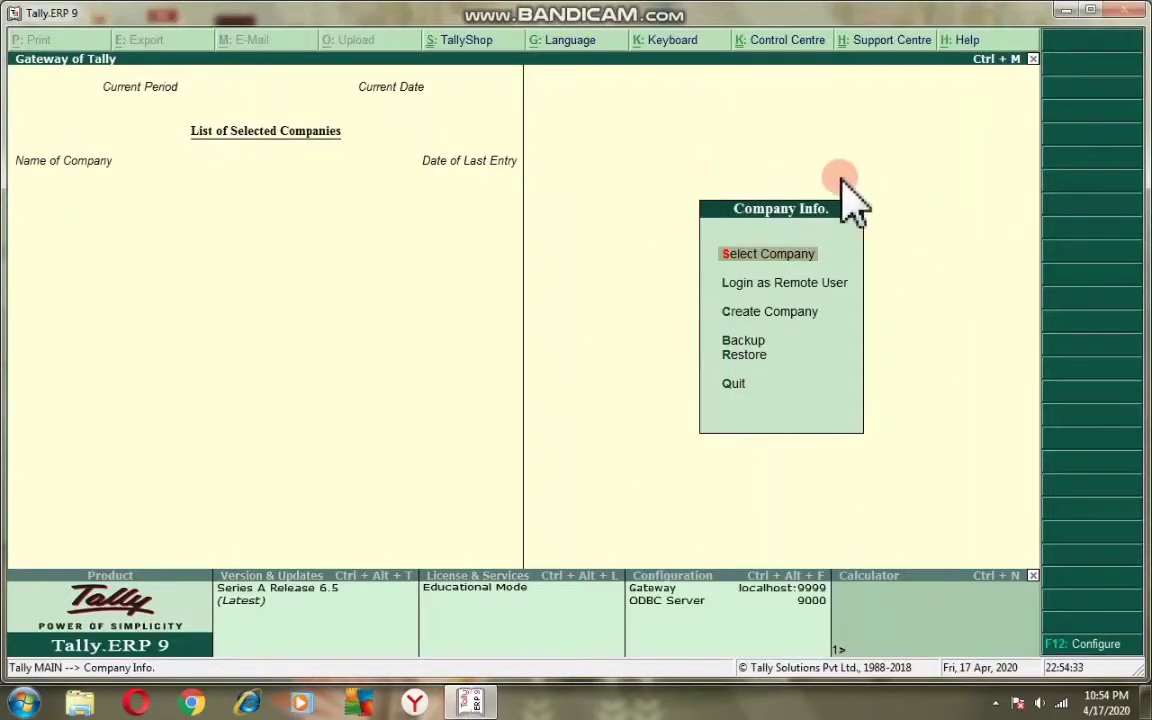
- Choose Create Company from the Company Info. menu to get a blank creation form
{"action": "left_click", "coordinate": [788, 318]}
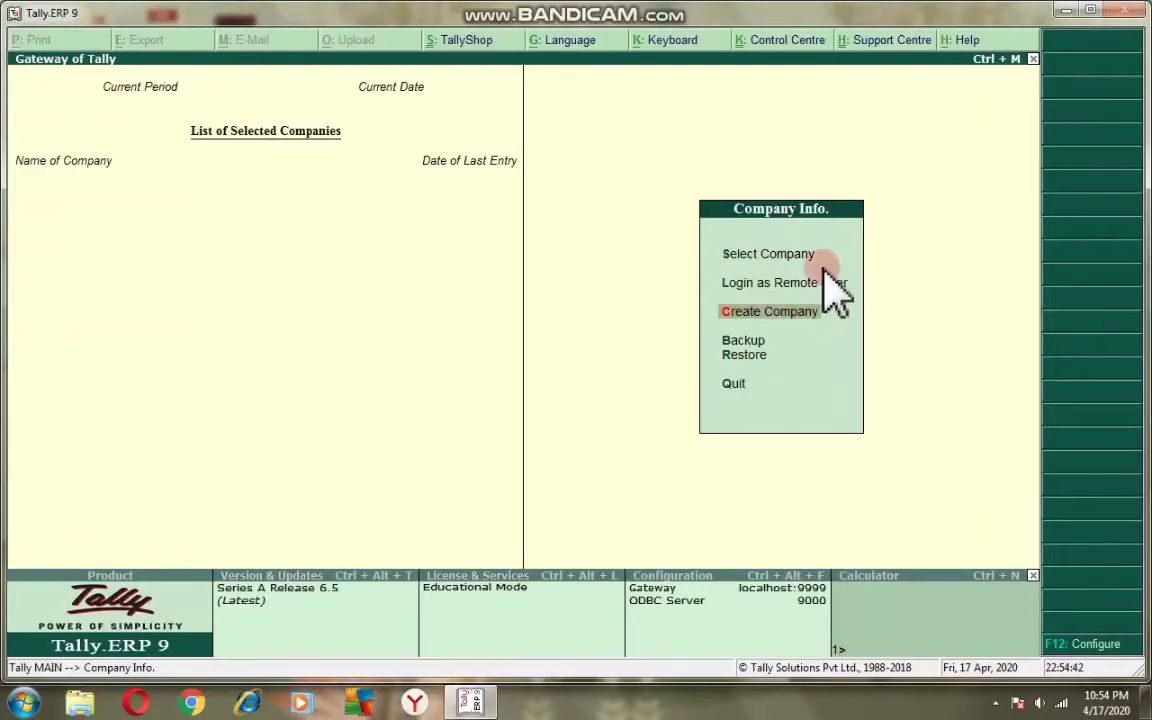
{"action": "left_click", "coordinate": [752, 246]}
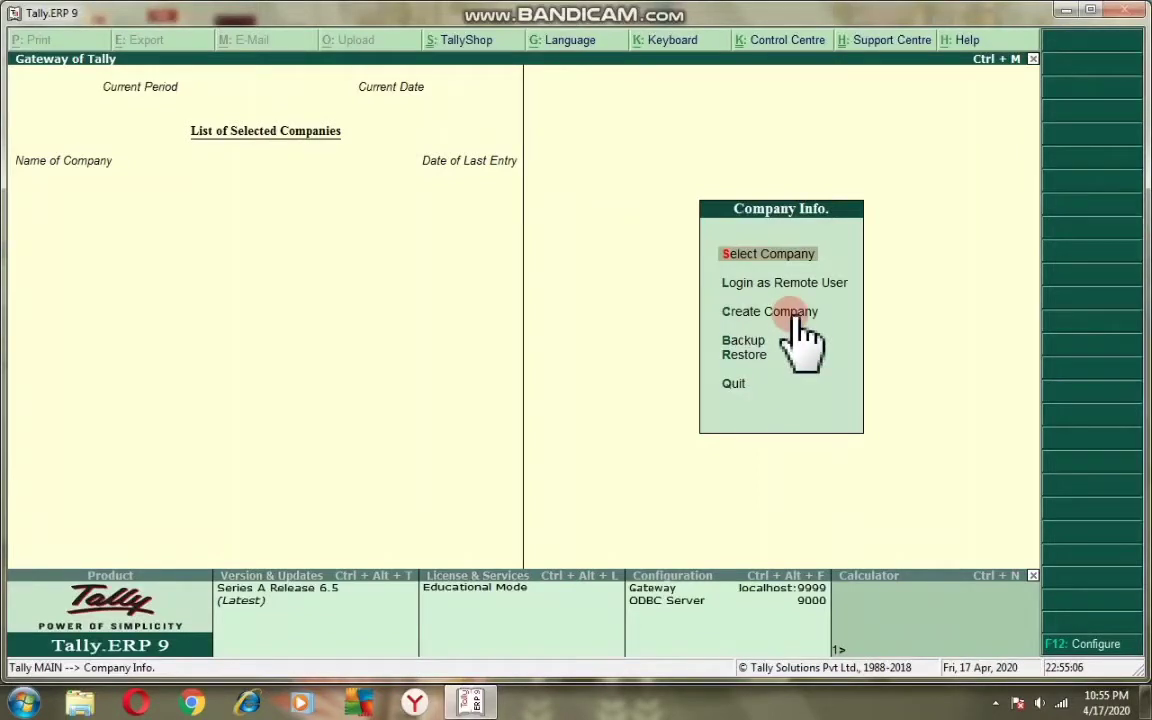
{"action": "left_click", "coordinate": [765, 318]}
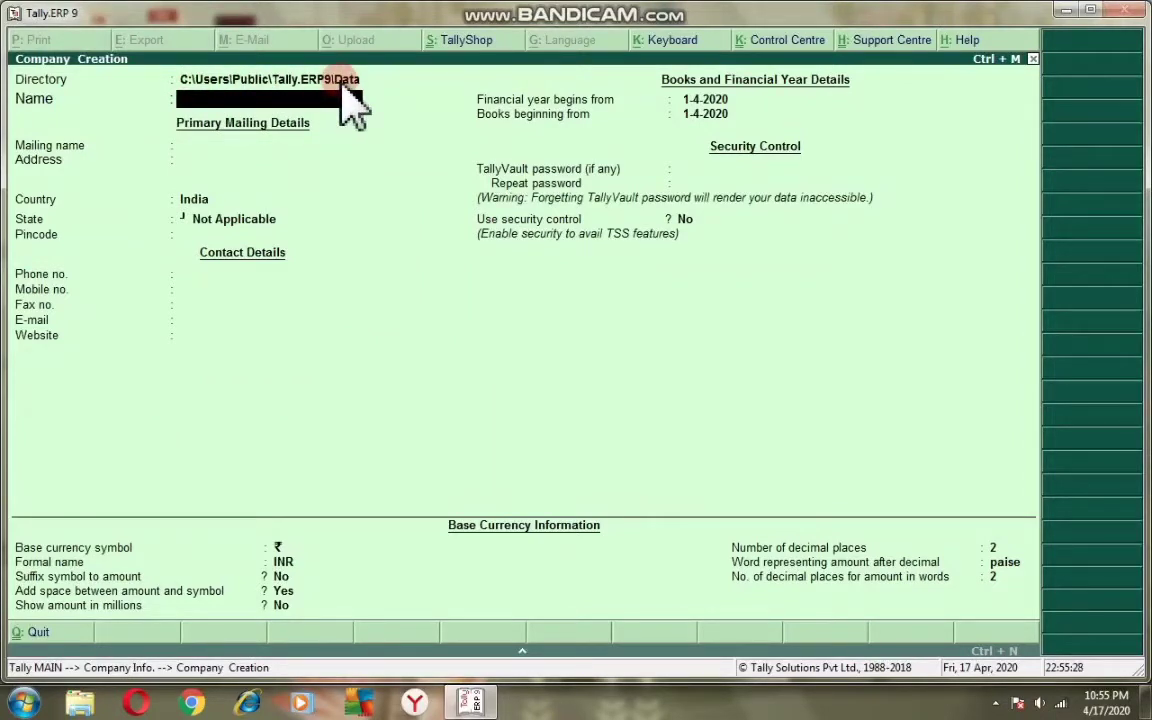
- Enter 'TALLY WITH VISHNU SIR' as the company name, letting the mailing name copy it
{"action": "type", "text": "A"}
{"action": "key", "text": "BackSpace"}
{"action": "type", "text": "TALLY WITH VISHNU S"}
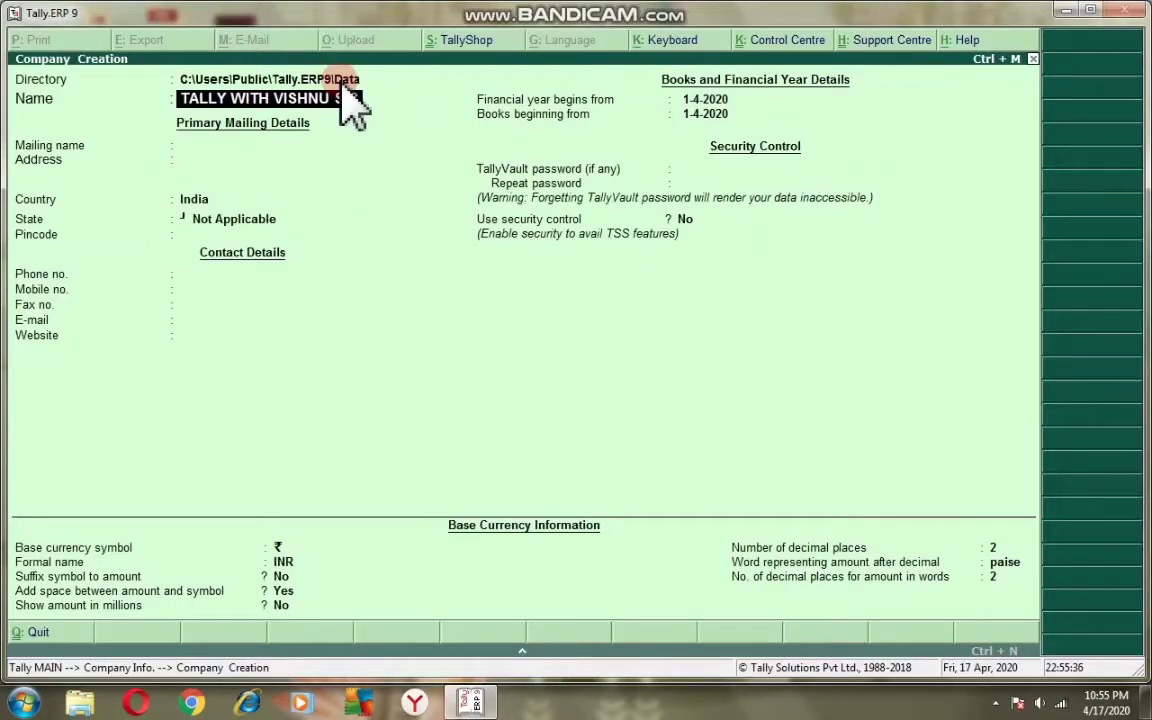
{"action": "type", "text": "IR"}
{"action": "key", "text": "Return"}
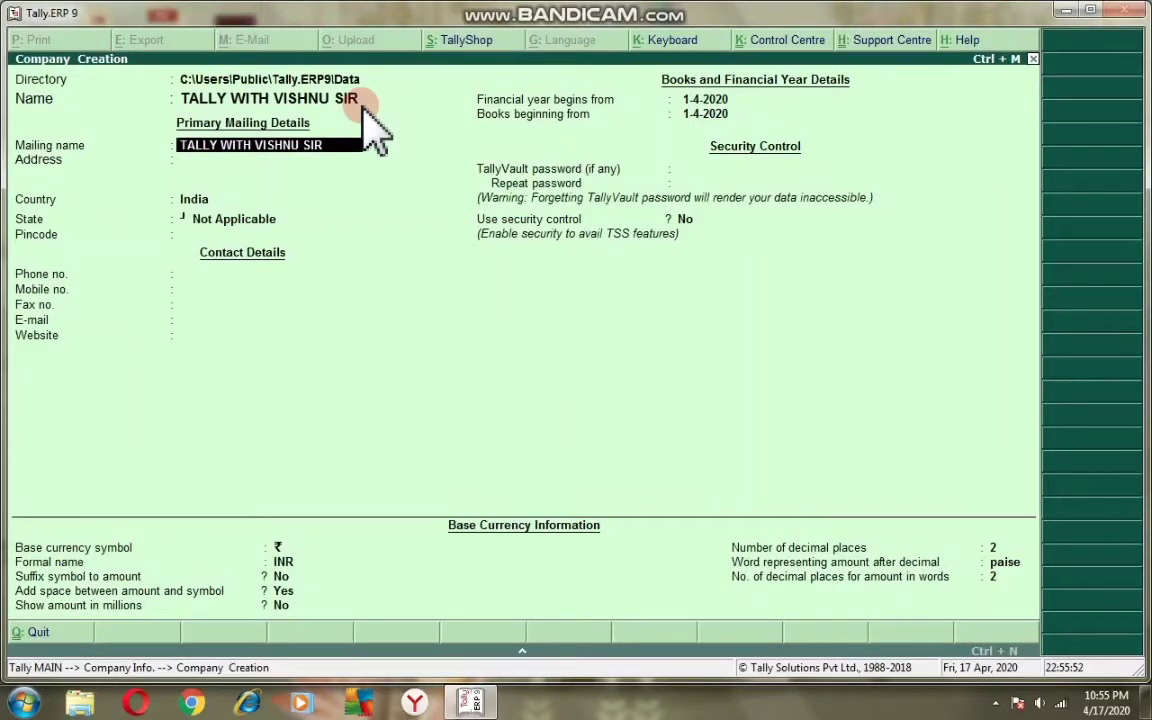
- Fill in address ARA, country India, state Bihar and pincode 802301
{"action": "key", "text": "Return"}
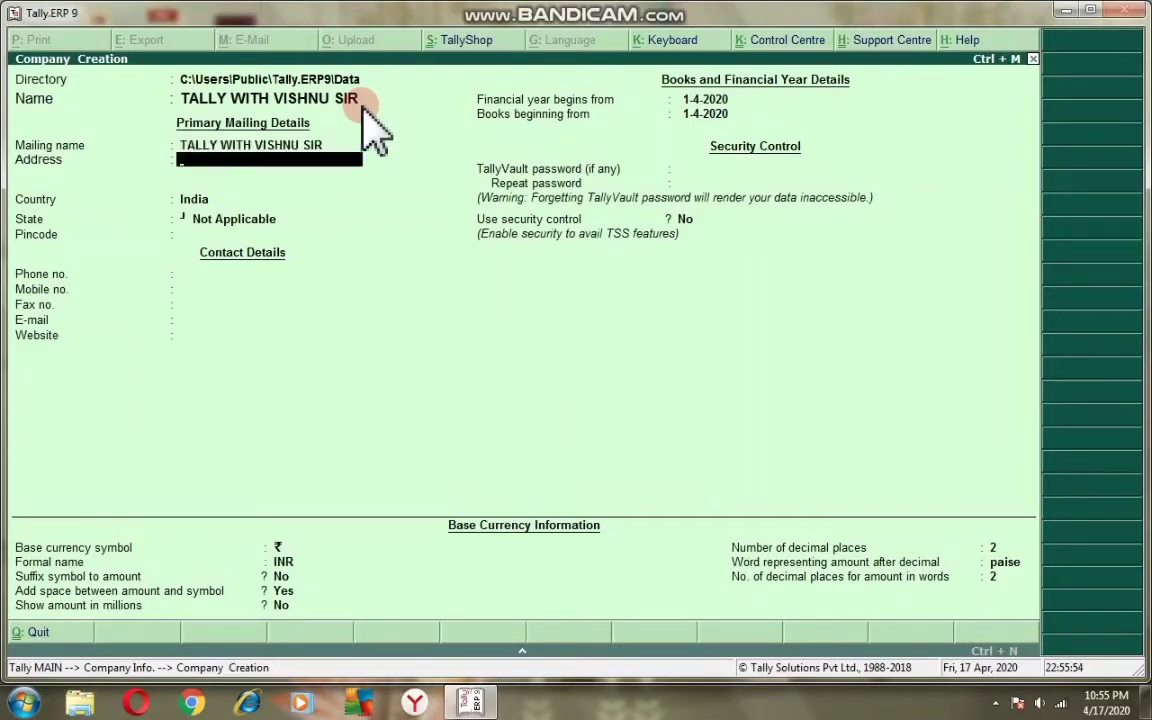
{"action": "key", "text": "BackSpace"}
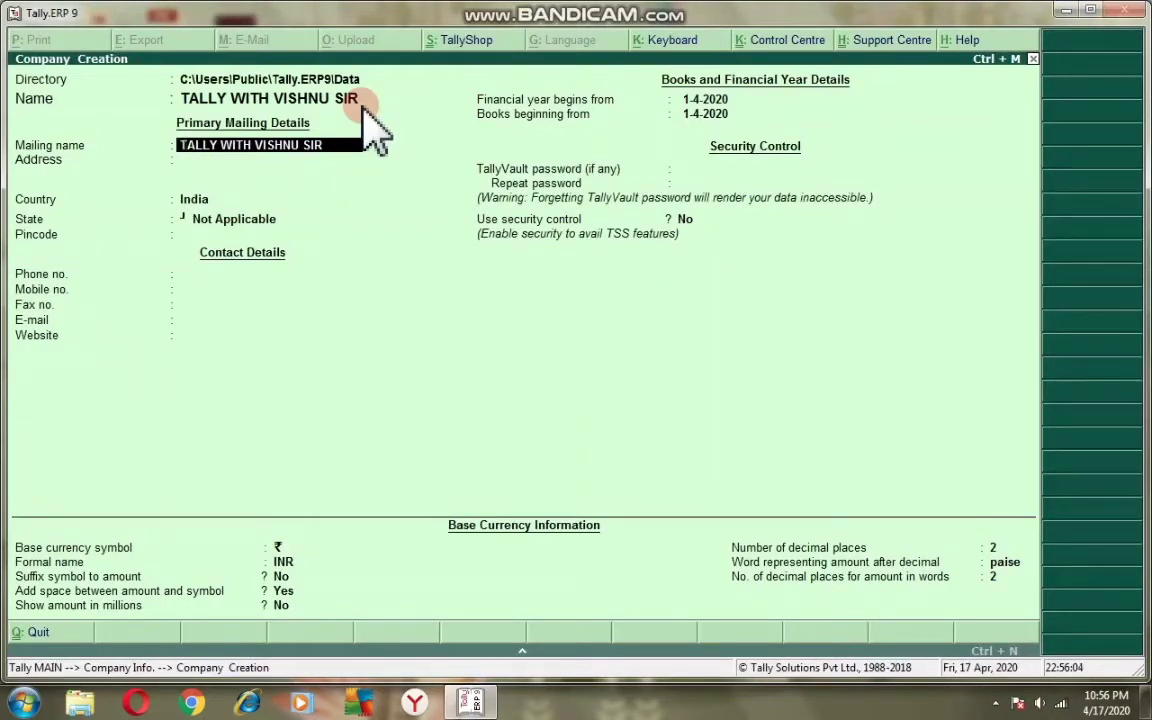
{"action": "key", "text": "Return"}
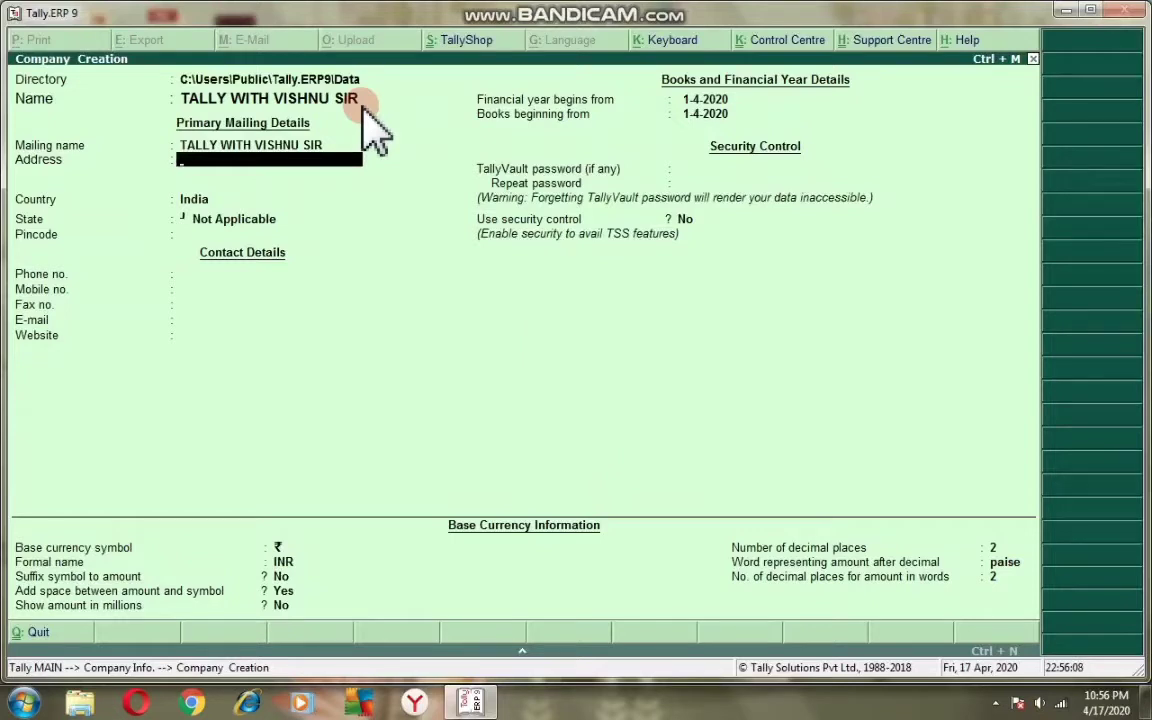
{"action": "type", "text": "ARA"}
{"action": "key", "text": "Return"}
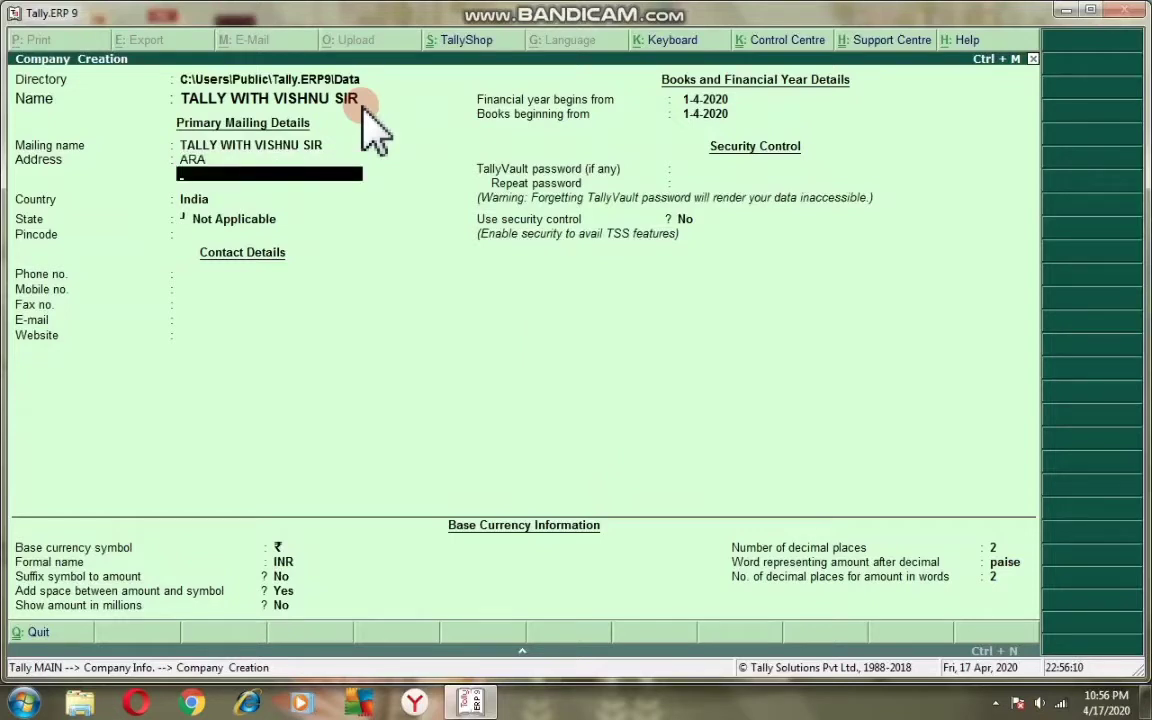
{"action": "key", "text": "Return"}
{"action": "type", "text": "INDI"}
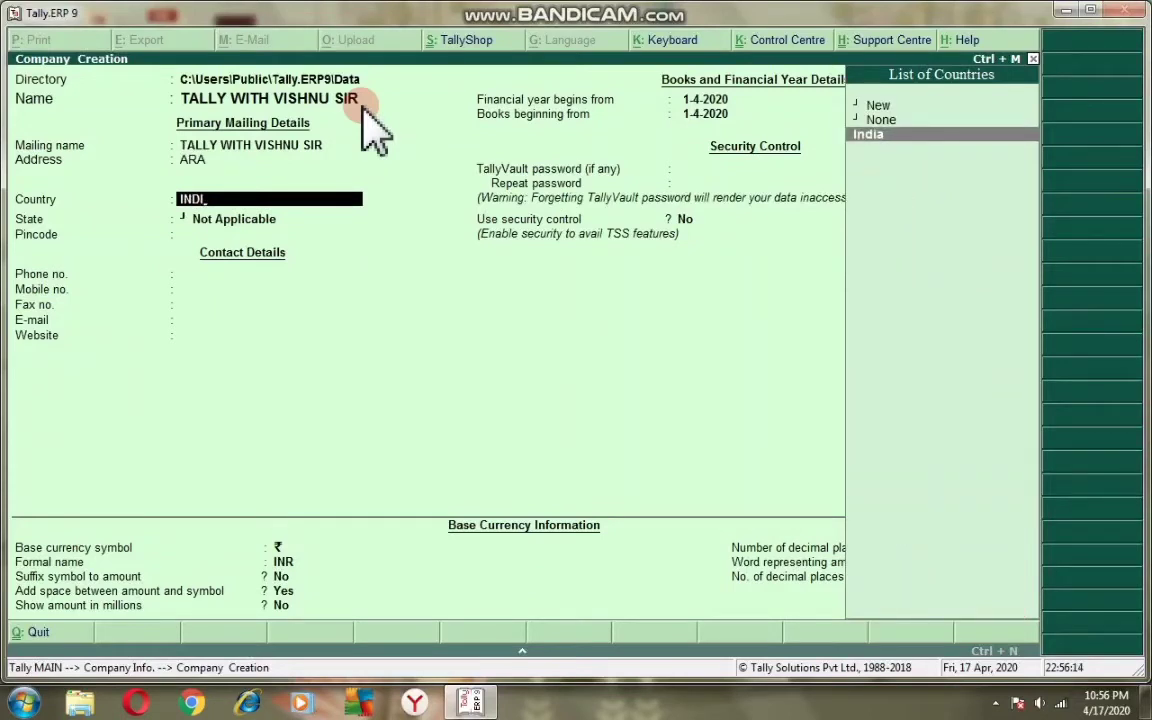
{"action": "key", "text": "Return"}
{"action": "type", "text": "B"}
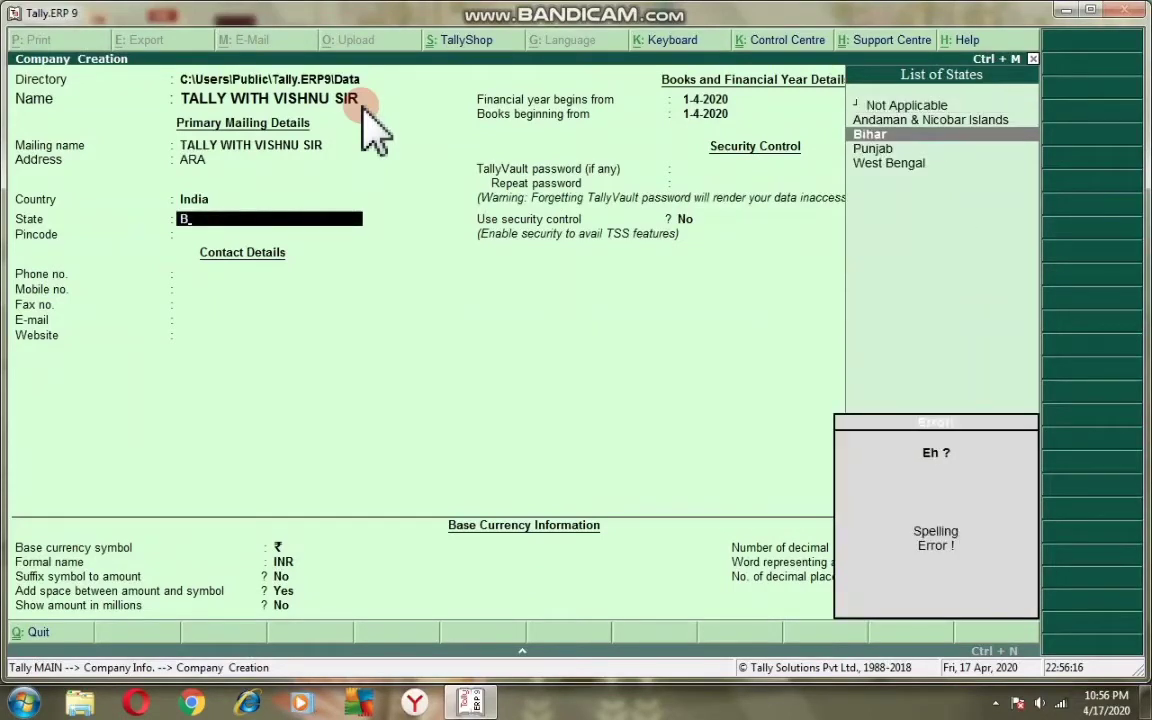
{"action": "key", "text": "Return"}
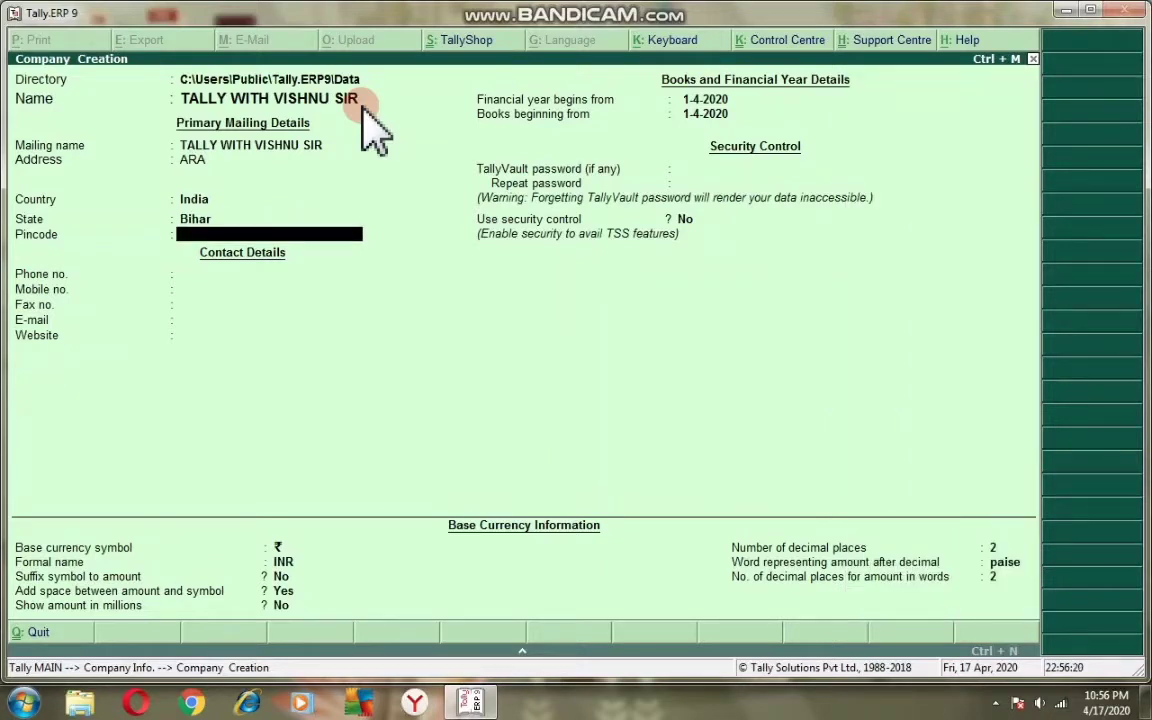
{"action": "type", "text": "802301"}
{"action": "key", "text": "Return"}
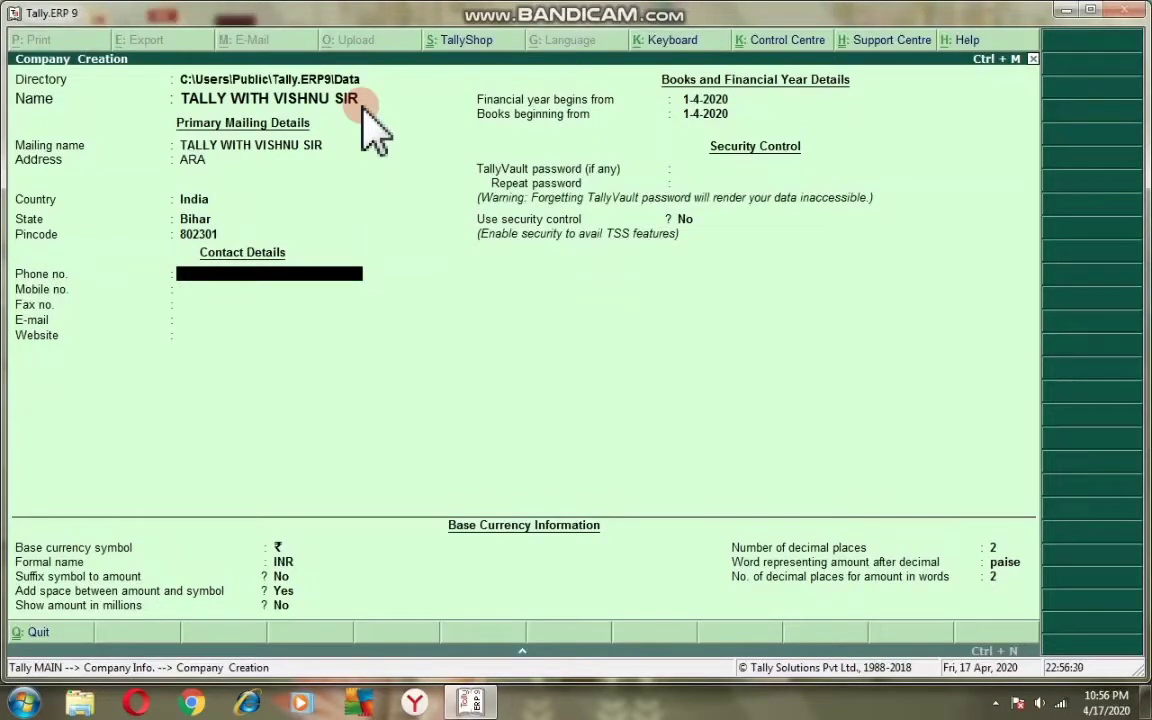
- Enter the company's phone number, then move among the mobile and fax entries
{"action": "key", "text": "Return"}
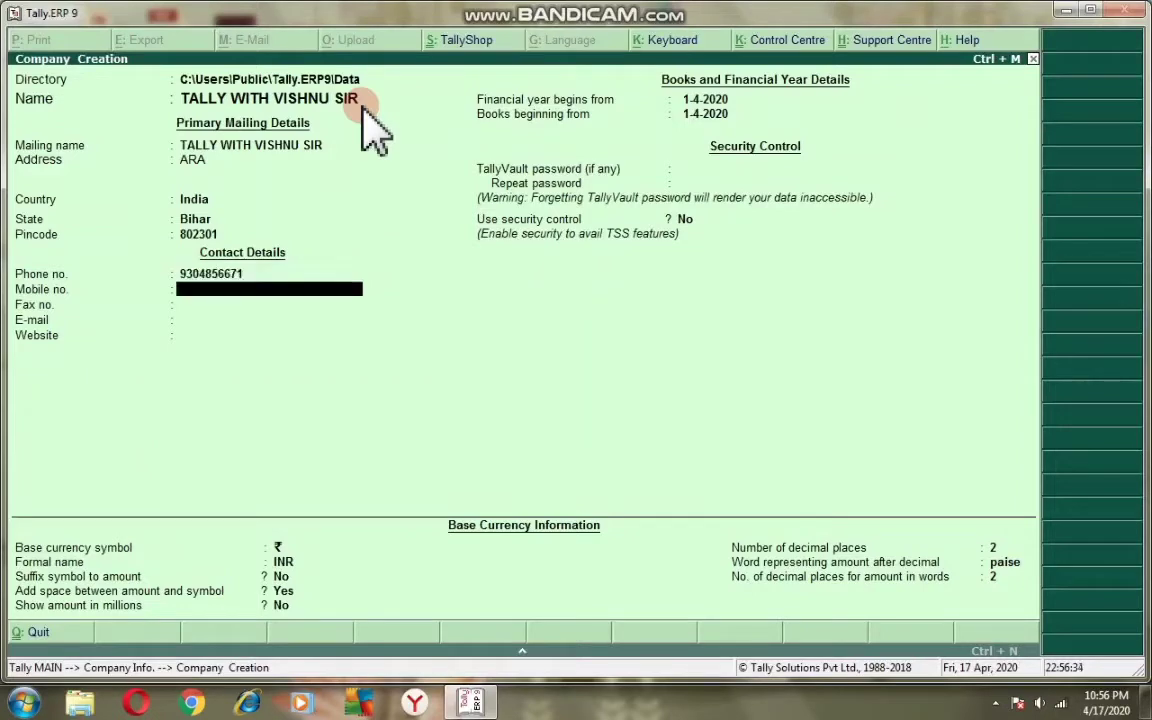
{"action": "key", "text": "Up"}
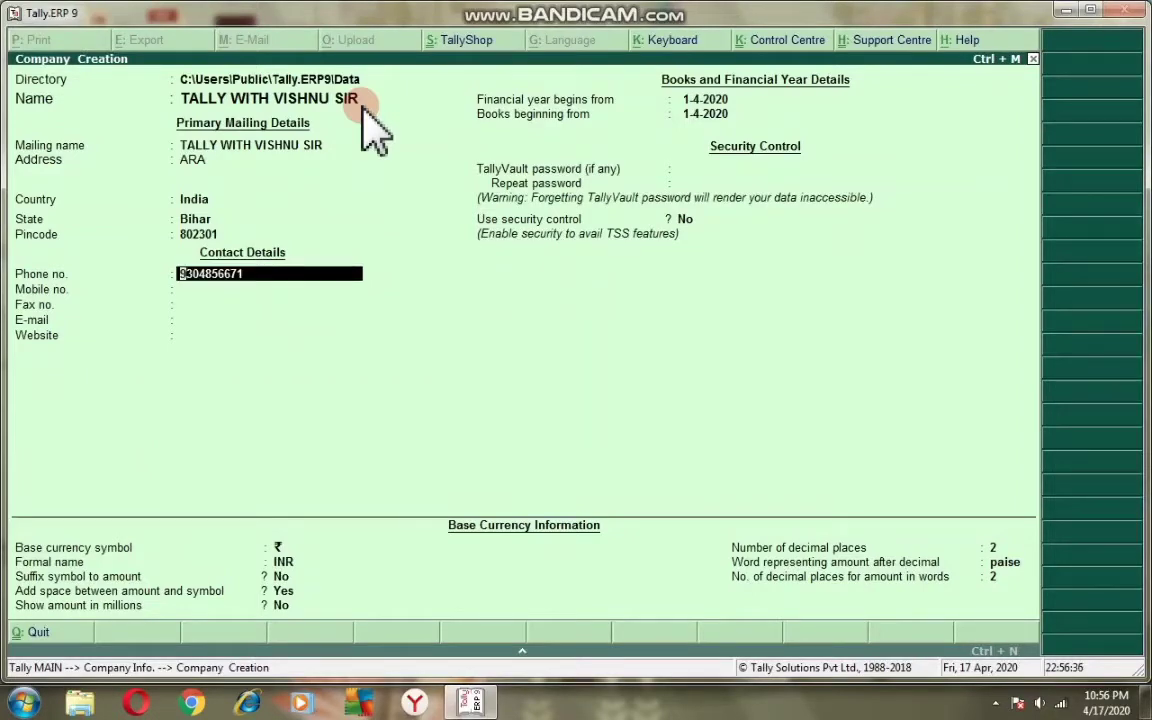
{"action": "key", "text": "Return"}
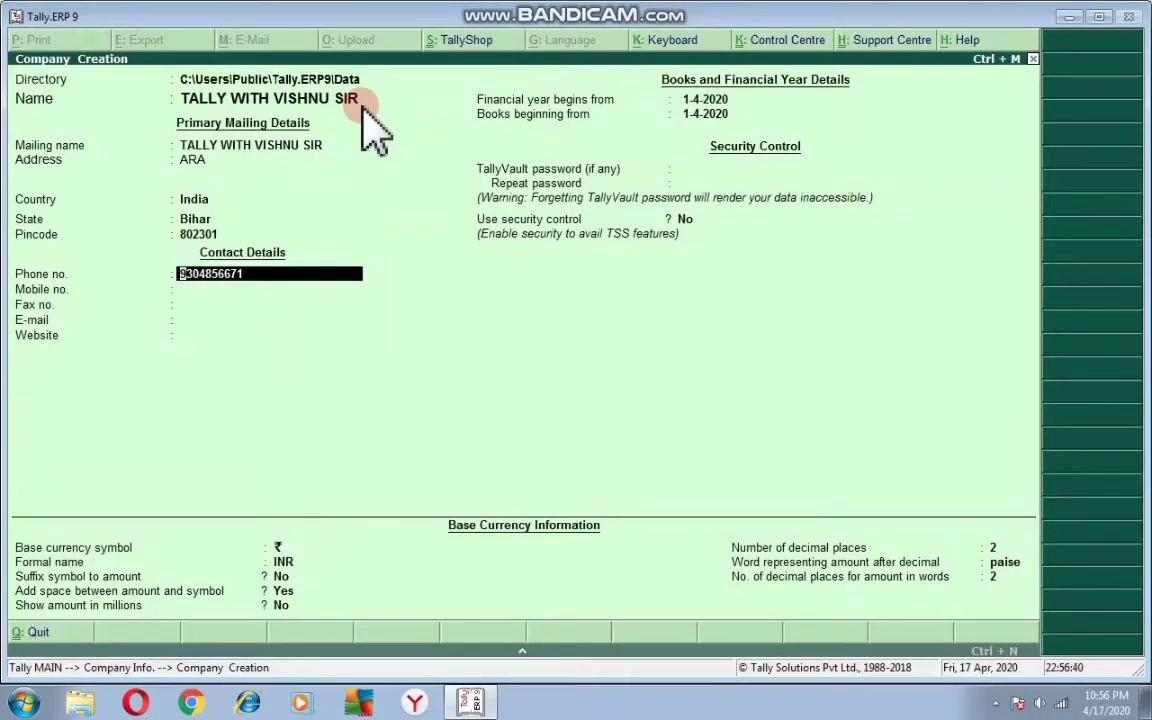
{"action": "left_click", "coordinate": [232, 292]}
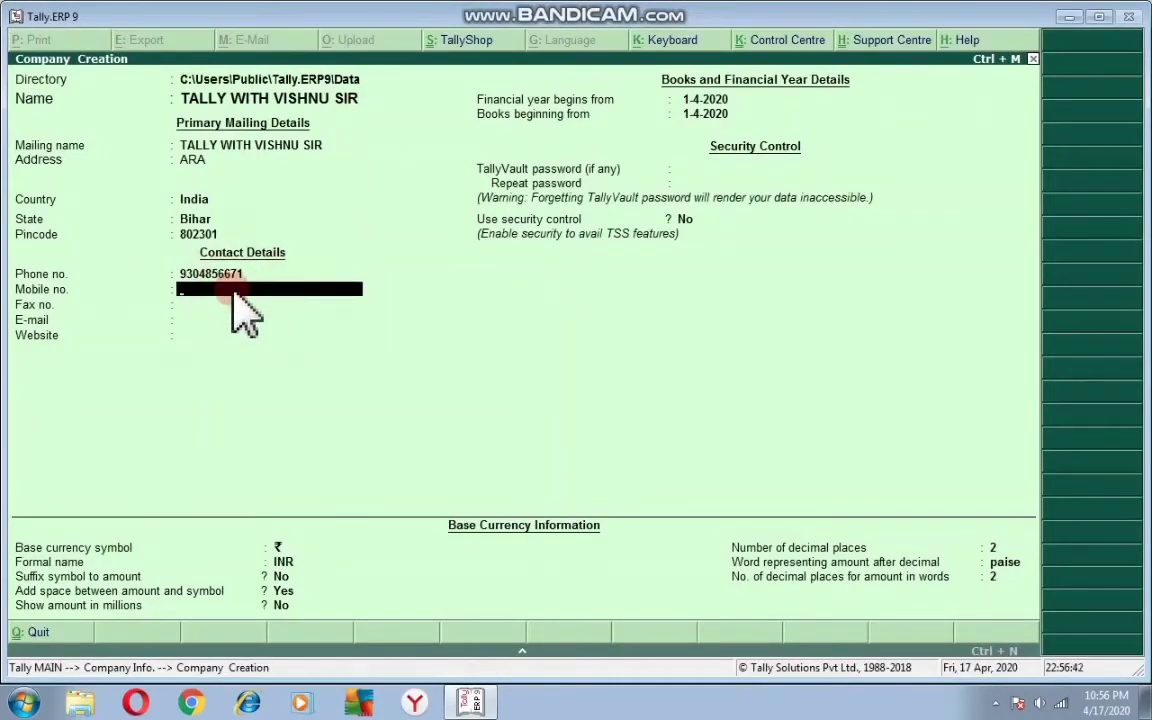
{"action": "left_click", "coordinate": [996, 703]}
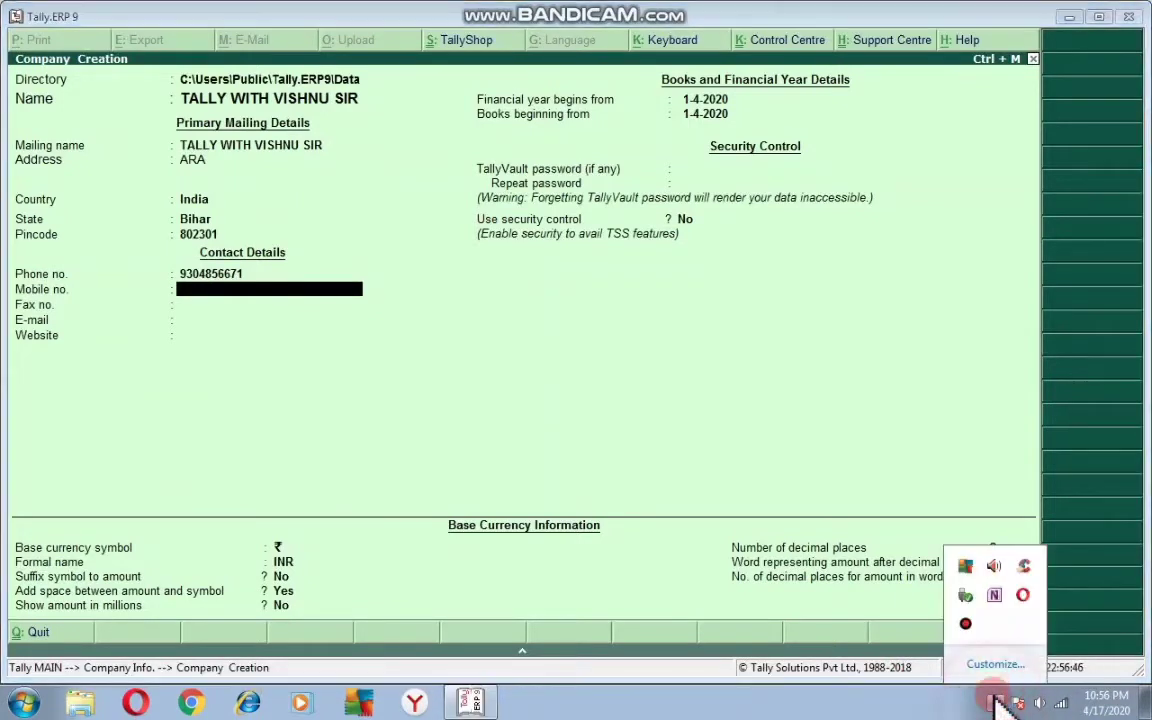
{"action": "left_click", "coordinate": [532, 391]}
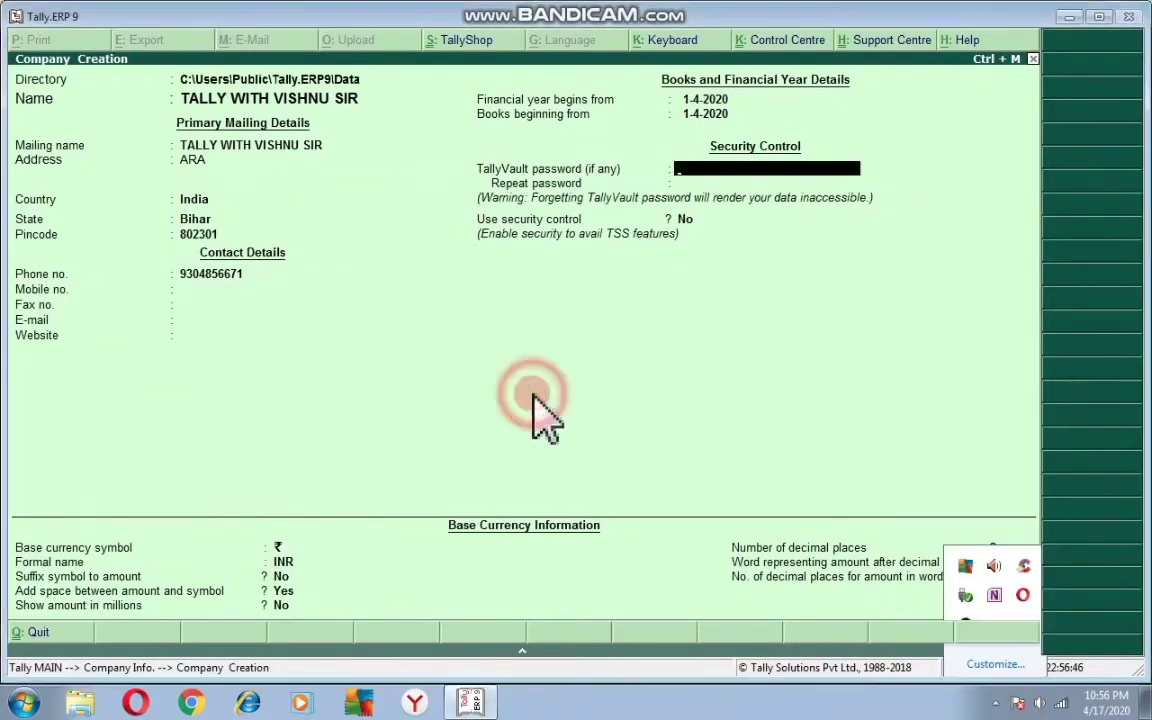
{"action": "left_click", "coordinate": [188, 289]}
{"action": "left_click", "coordinate": [208, 304]}
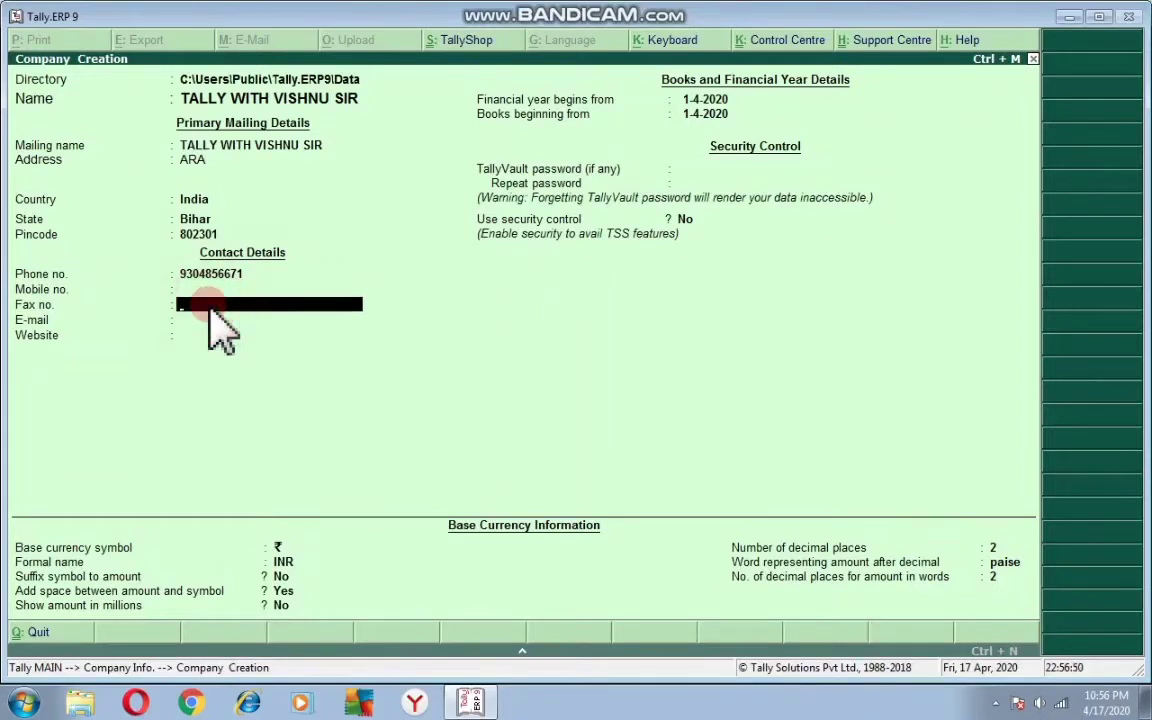
- Clear the phone number and continue to the financial year details
{"action": "key", "text": "Return"}
{"action": "key", "text": "Up"}
{"action": "key", "text": "Up"}
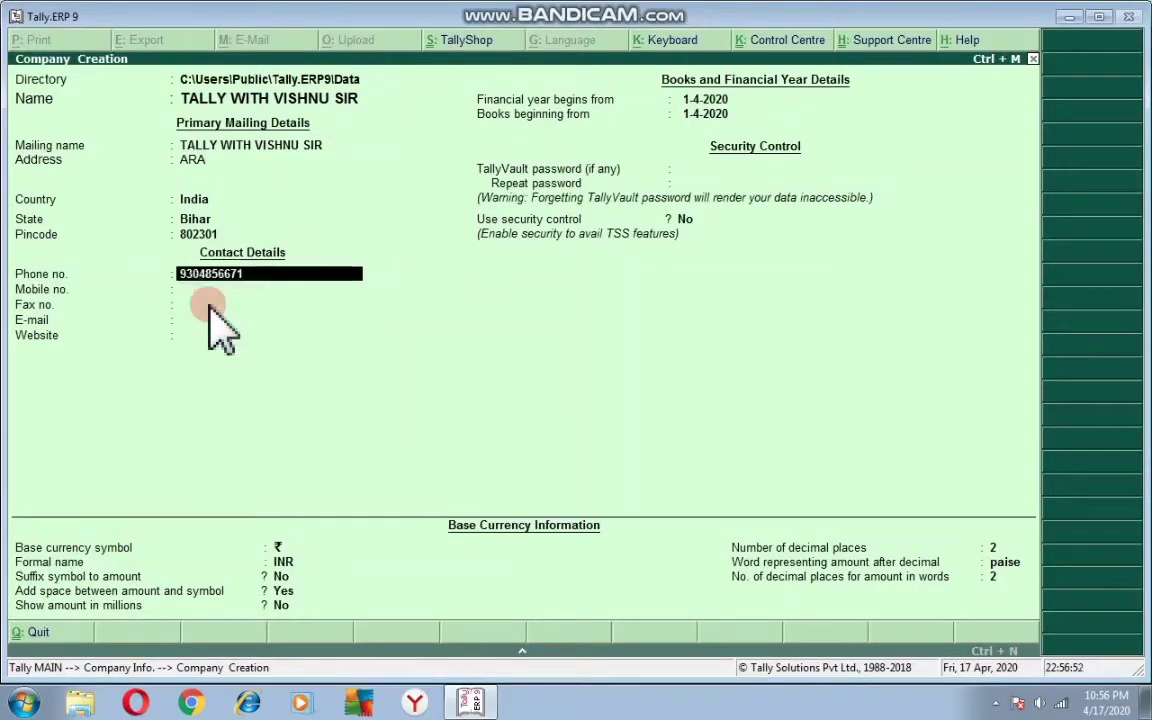
{"action": "type", "text": "0"}
{"action": "key", "text": "BackSpace"}
{"action": "key", "text": "Return"}
{"action": "key", "text": "Return"}
{"action": "key", "text": "Return"}
{"action": "key", "text": "Return"}
{"action": "key", "text": "Return"}
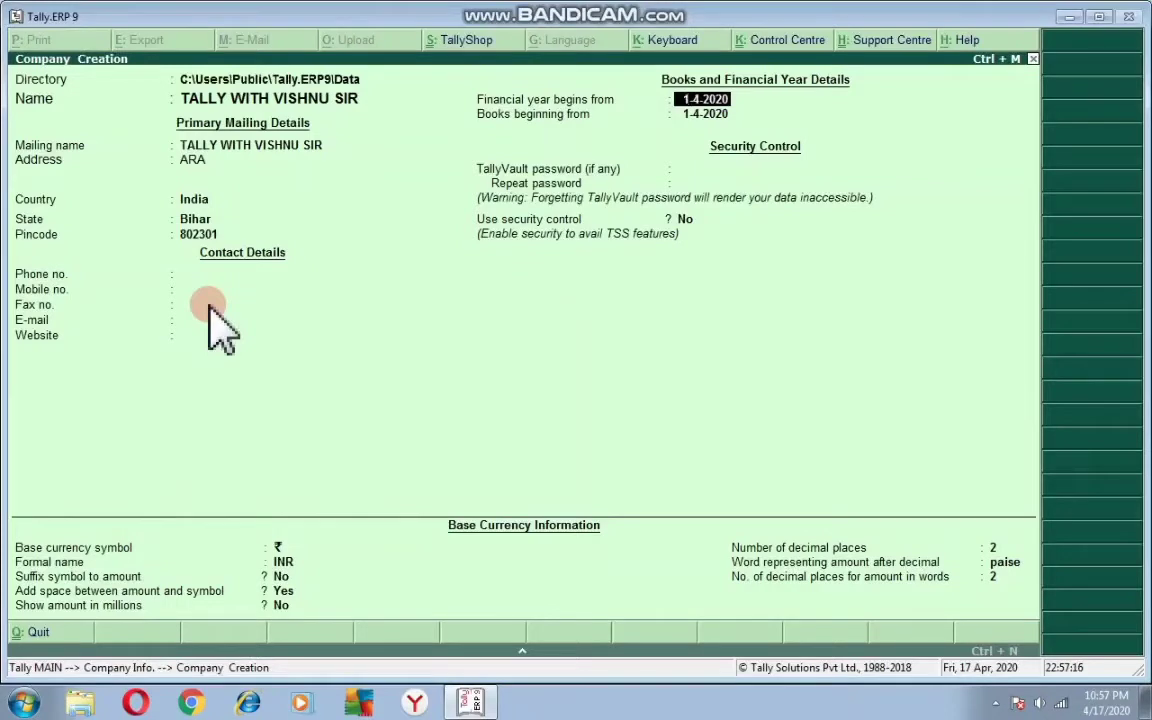
- Keep default dates and INR currency, set 'Suffix symbol to amount' to Yes, reaching Accept
{"action": "key", "text": "Return"}
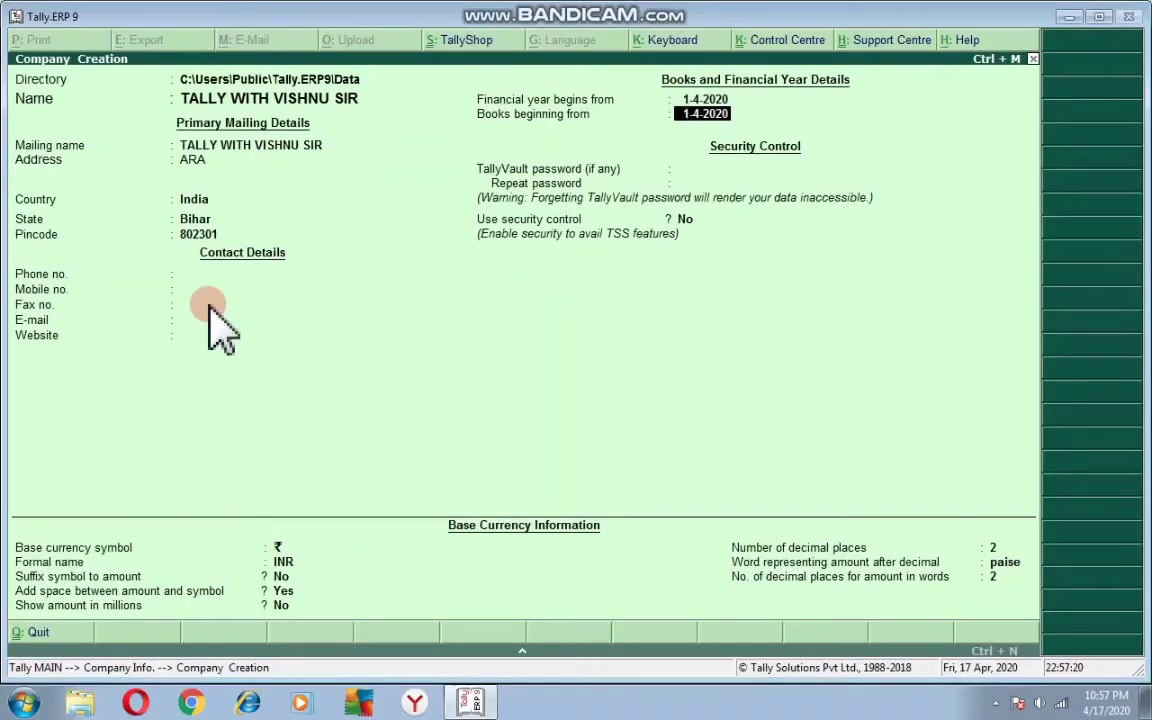
{"action": "key", "text": "Return"}
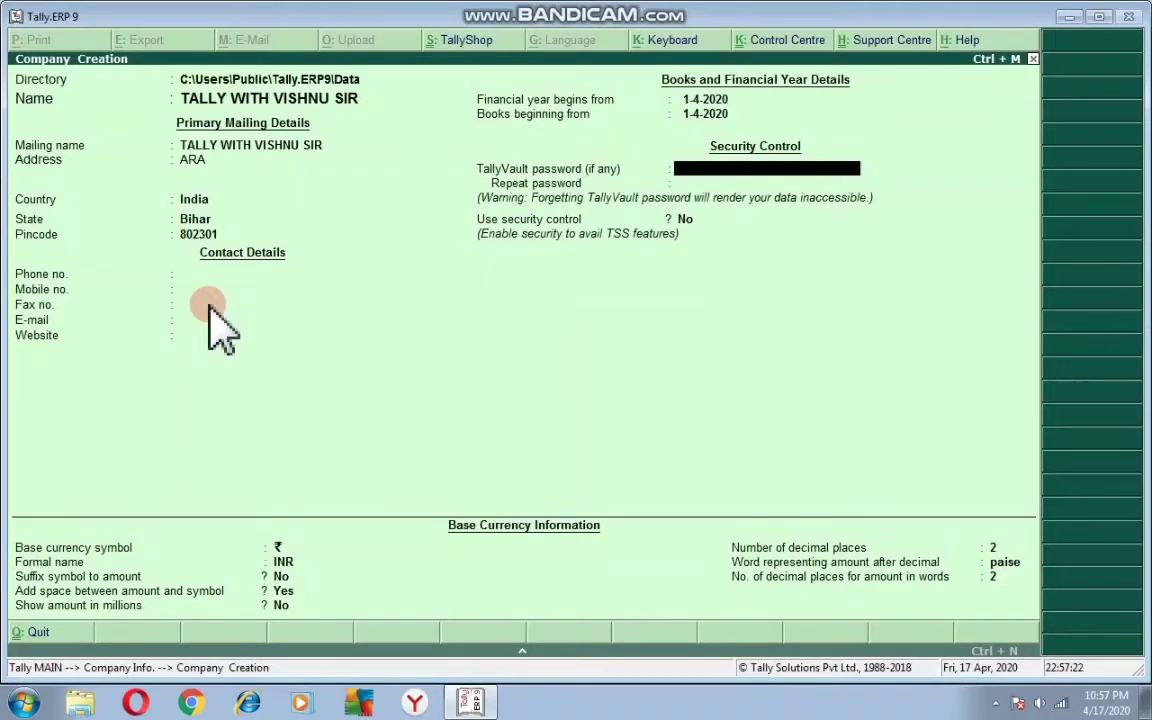
{"action": "key", "text": "Return"}
{"action": "key", "text": "Return"}
{"action": "key", "text": "Return"}
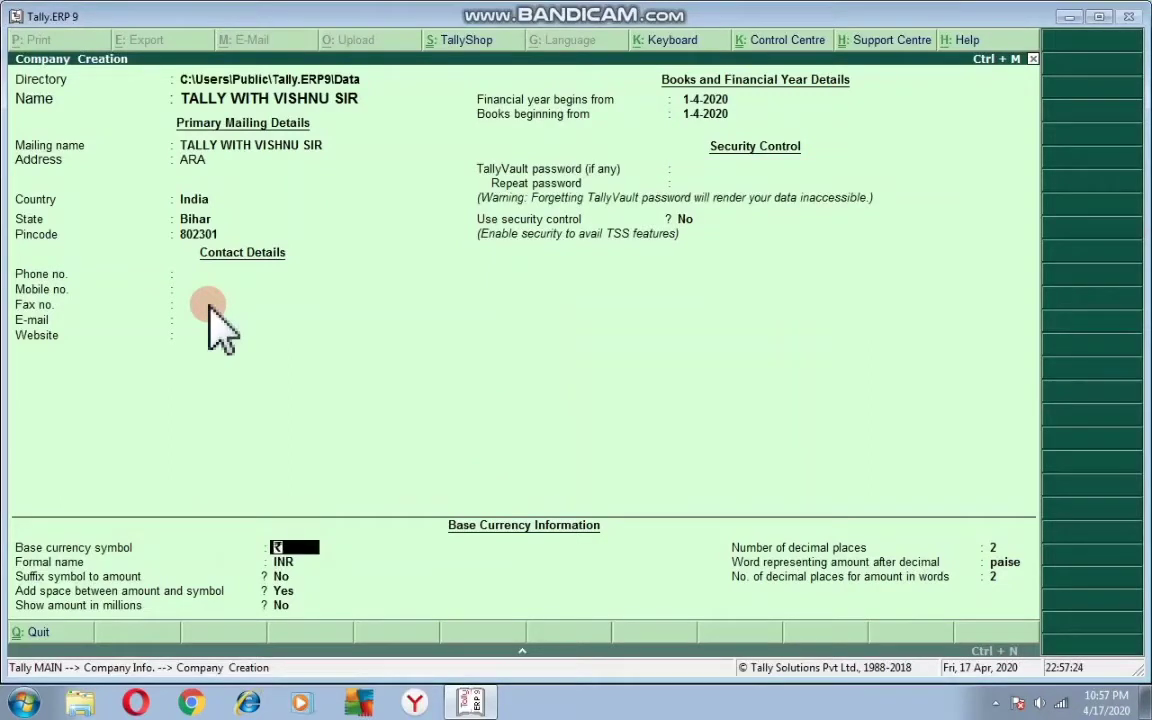
{"action": "key", "text": "BackSpace"}
{"action": "key", "text": "Return"}
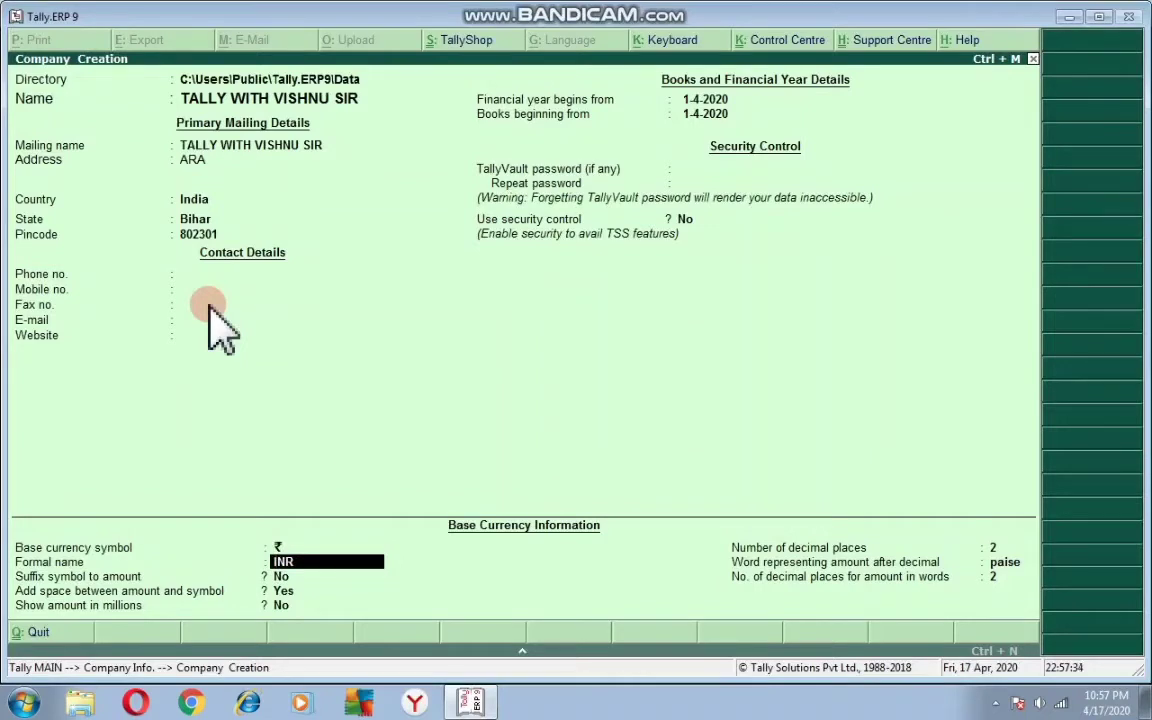
{"action": "key", "text": "Return"}
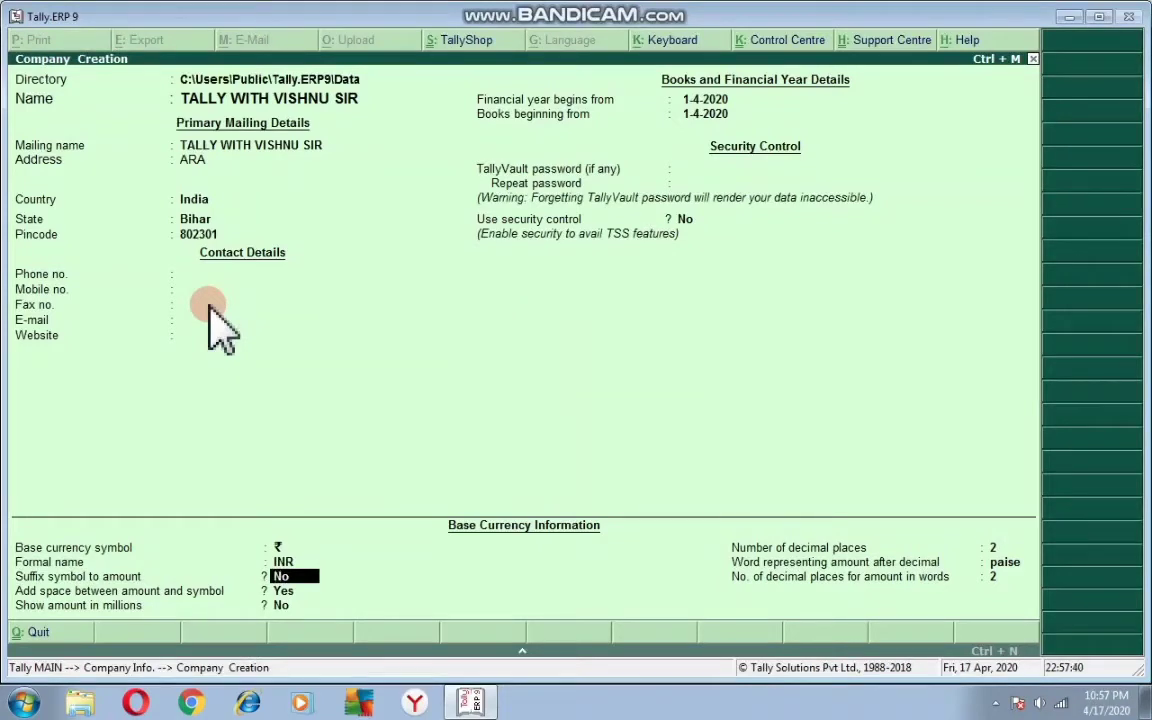
{"action": "key", "text": "y"}
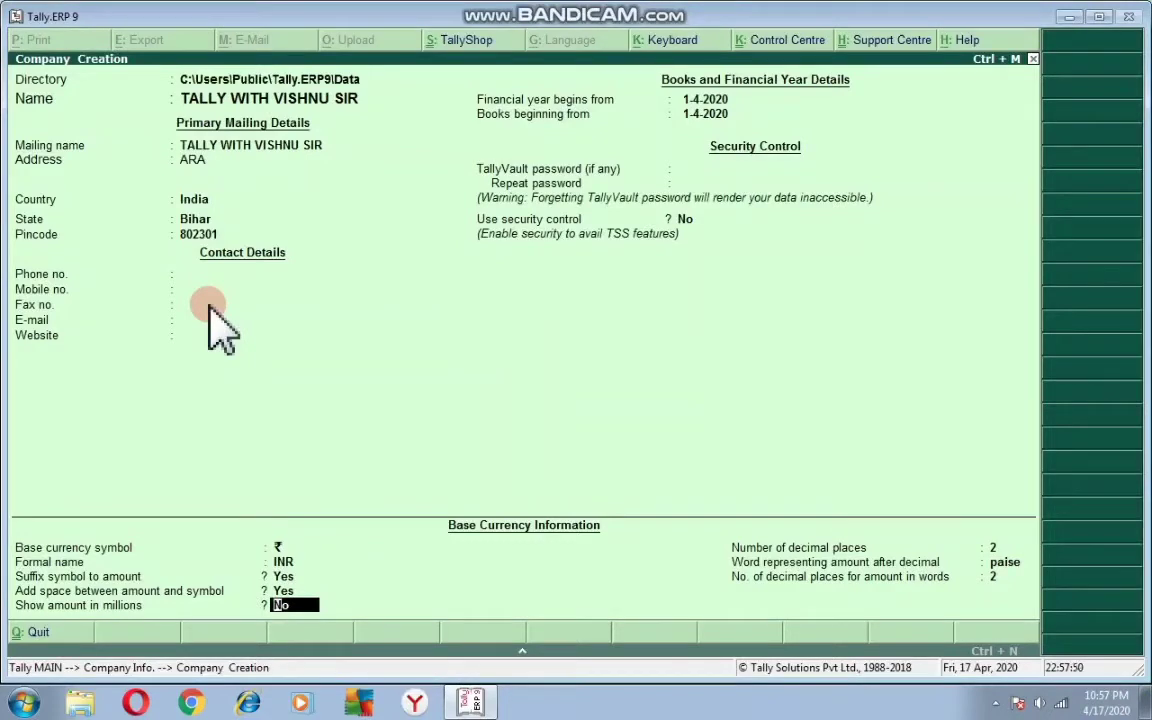
{"action": "key", "text": "Return"}
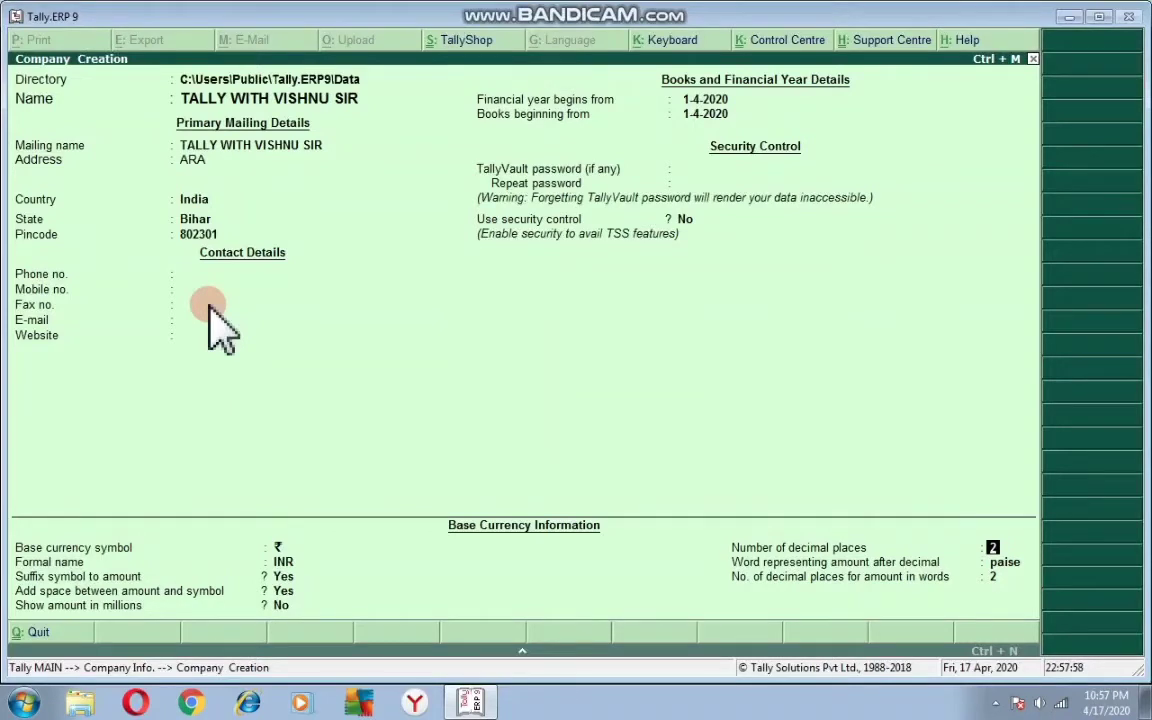
{"action": "key", "text": "Return"}
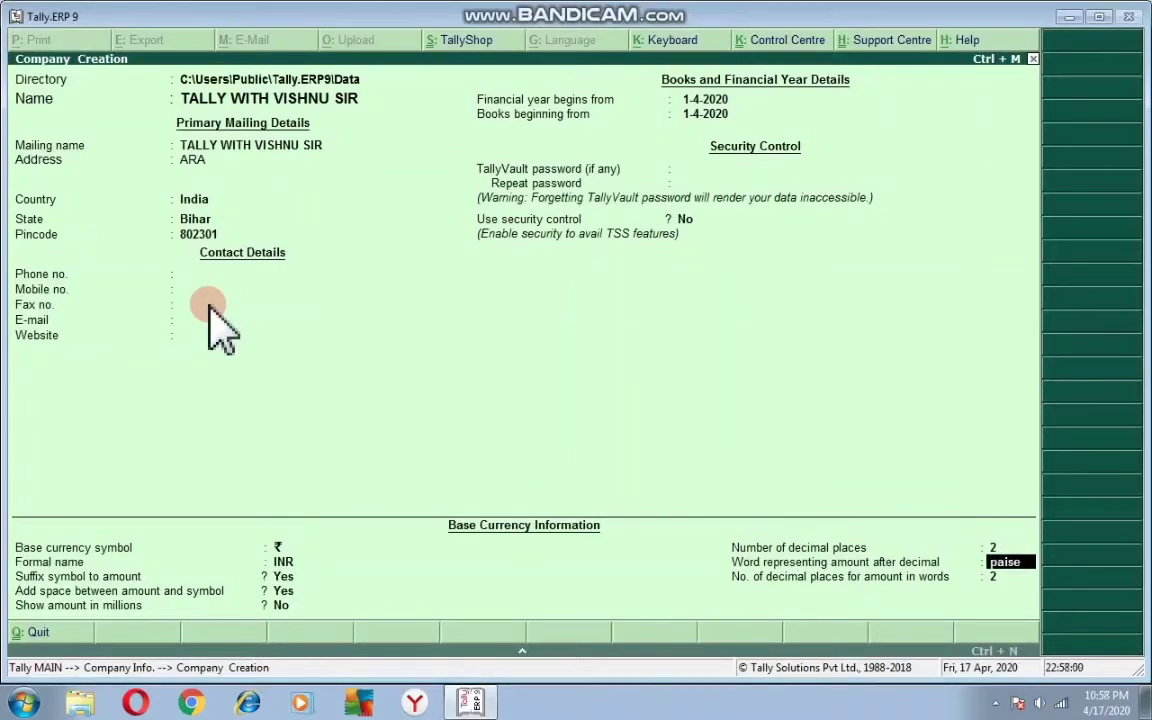
{"action": "key", "text": "Return"}
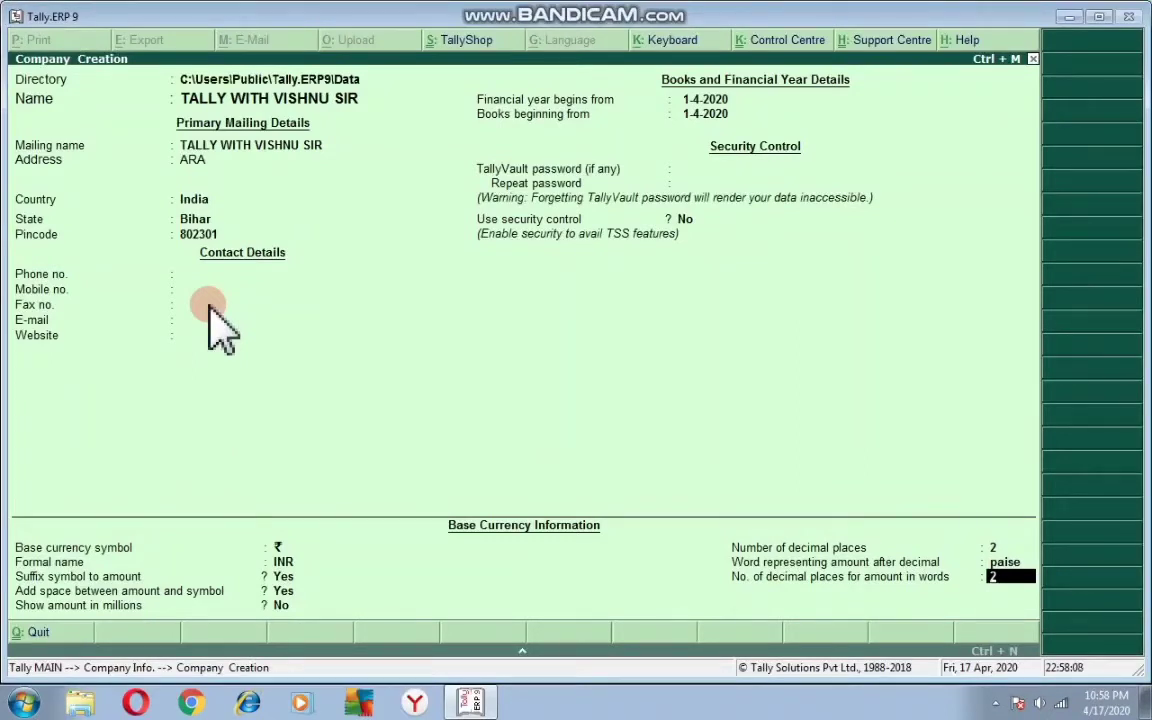
{"action": "key", "text": "Return"}
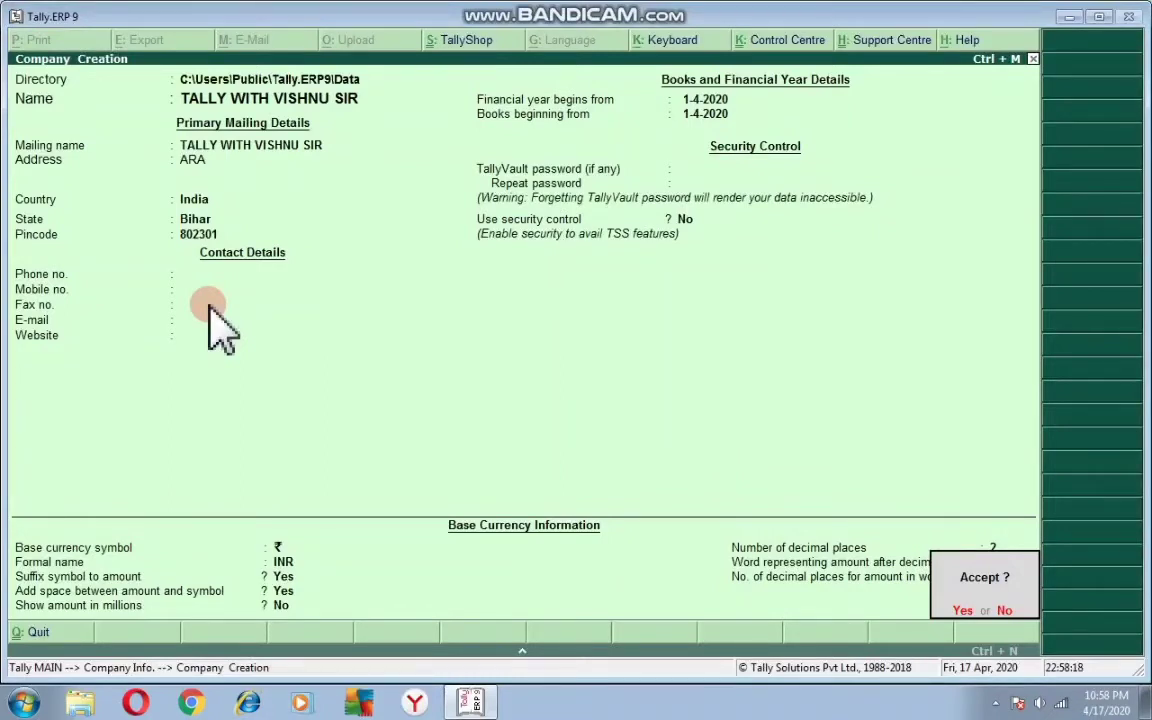
- Accept the Company Creation form with Yes to save TALLY WITH VISHNU SIR
{"action": "left_click", "coordinate": [208, 305]}
{"action": "key", "text": "y"}
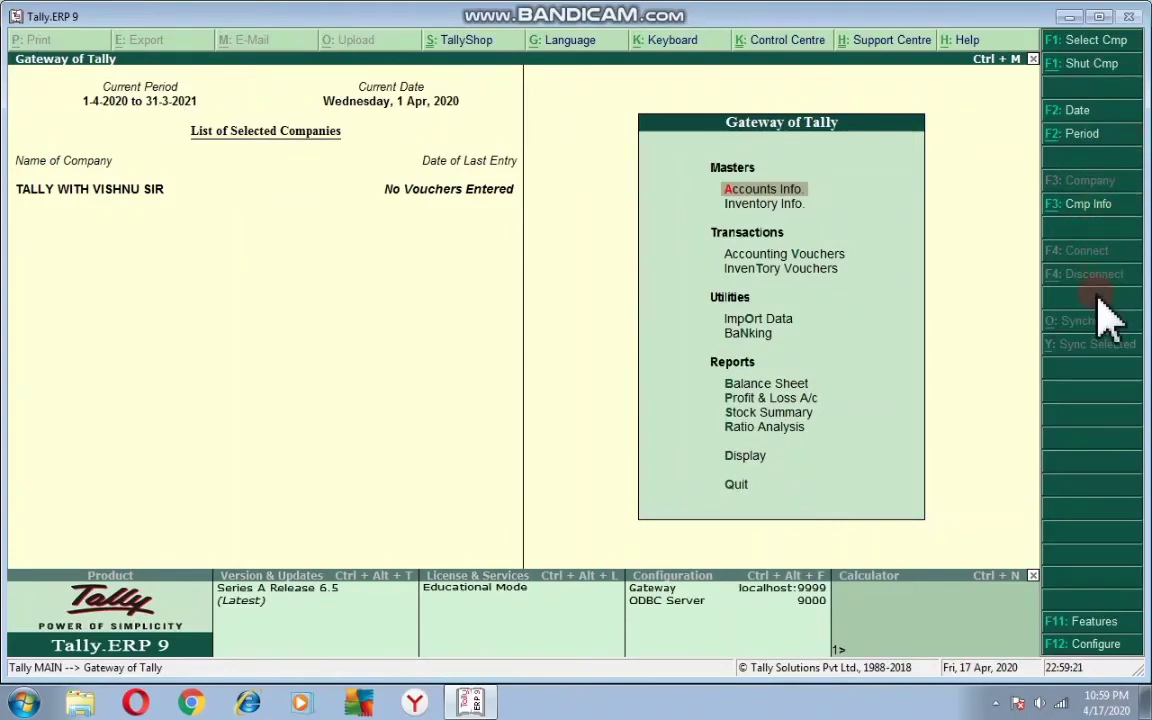
- Choose Alter under Company Info. and pick TALLY WITH VISHNU SIR from the list
{"action": "left_click", "coordinate": [1103, 214]}
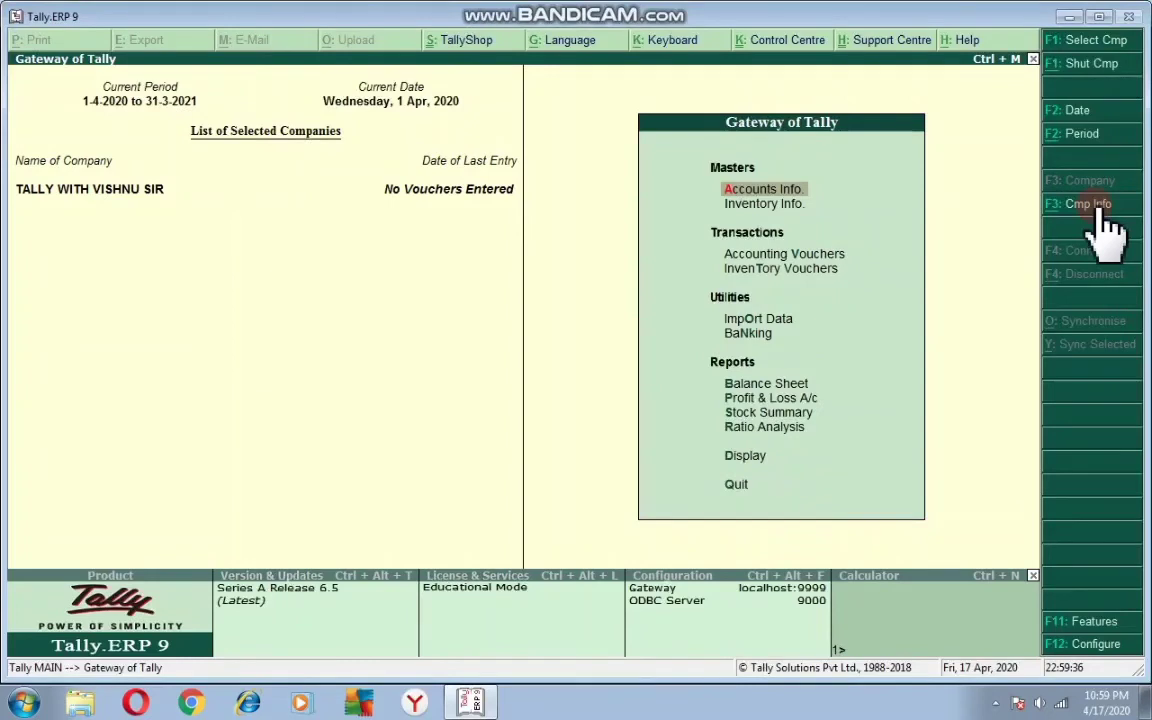
{"action": "left_click", "coordinate": [1100, 208]}
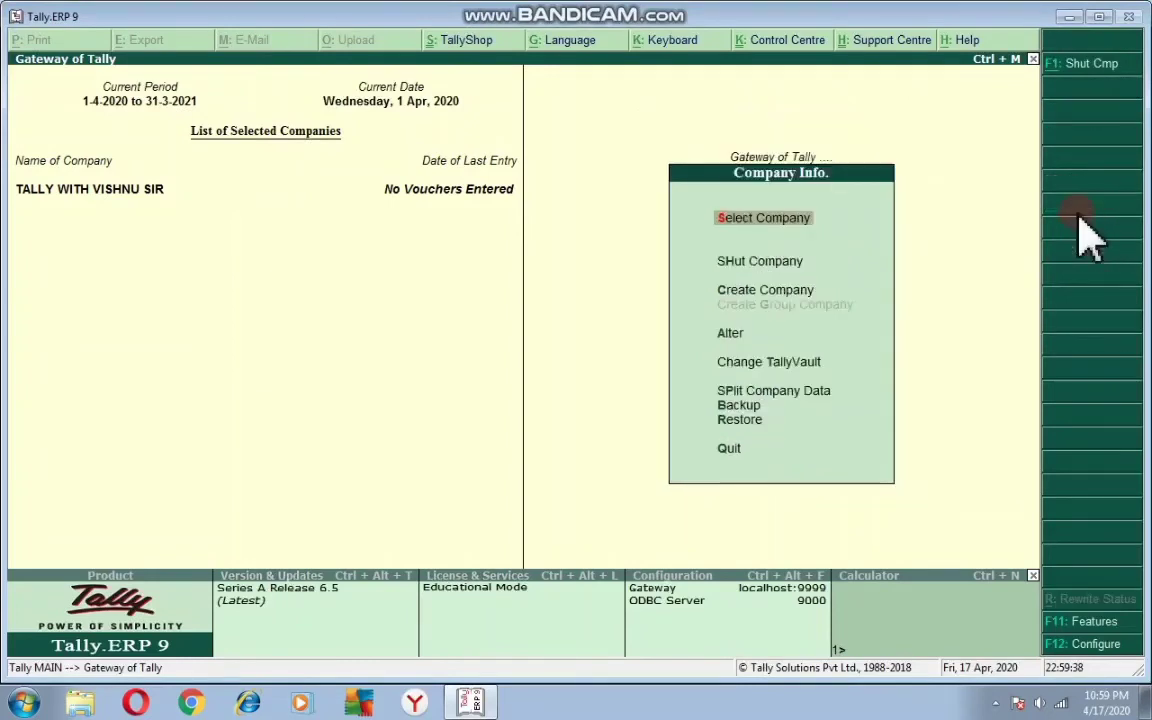
{"action": "left_click", "coordinate": [772, 240]}
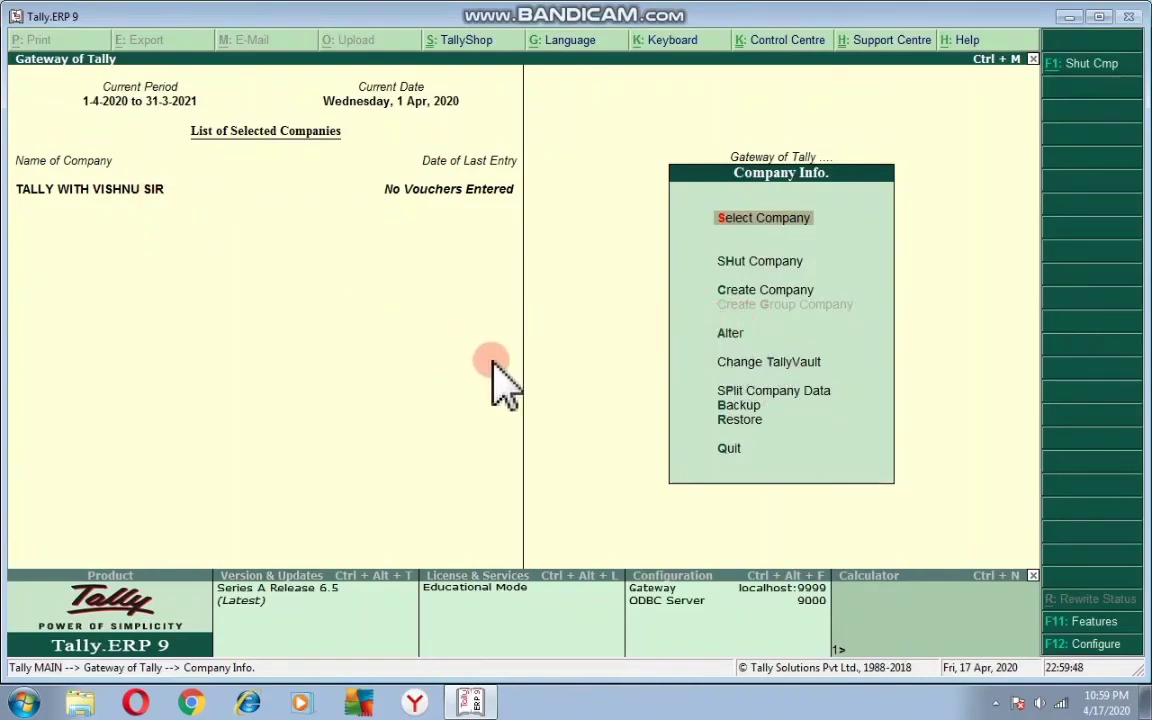
{"action": "left_click", "coordinate": [735, 337]}
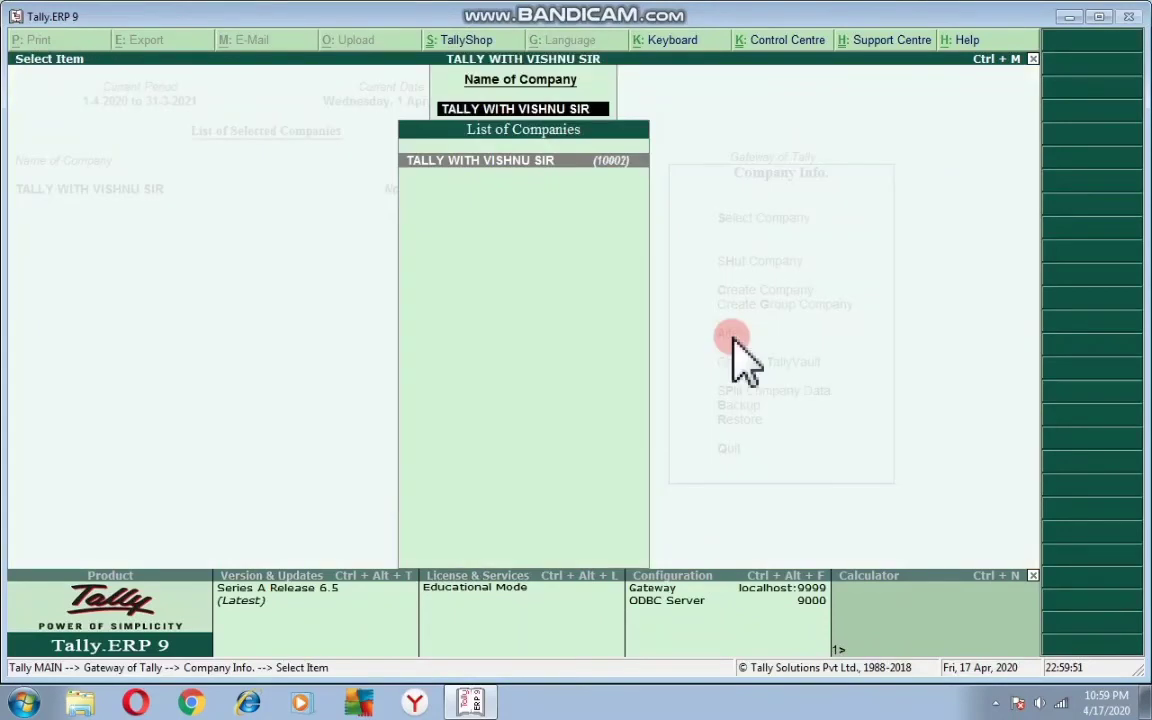
{"action": "left_click", "coordinate": [545, 188]}
- Enter the company's mobile number, accept the alteration, and escape back to Company Info
{"action": "key", "text": "Return"}
{"action": "key", "text": "Return"}
{"action": "key", "text": "Return"}
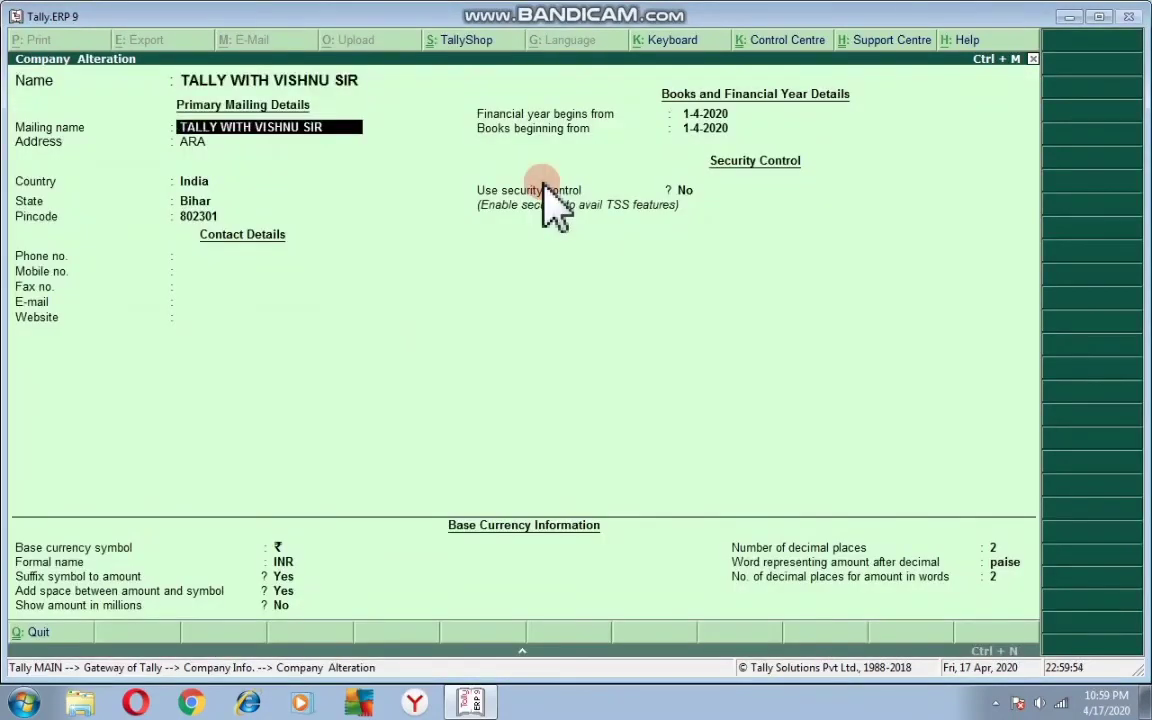
{"action": "key", "text": "Return"}
{"action": "key", "text": "Return"}
{"action": "key", "text": "Return"}
{"action": "key", "text": "Return"}
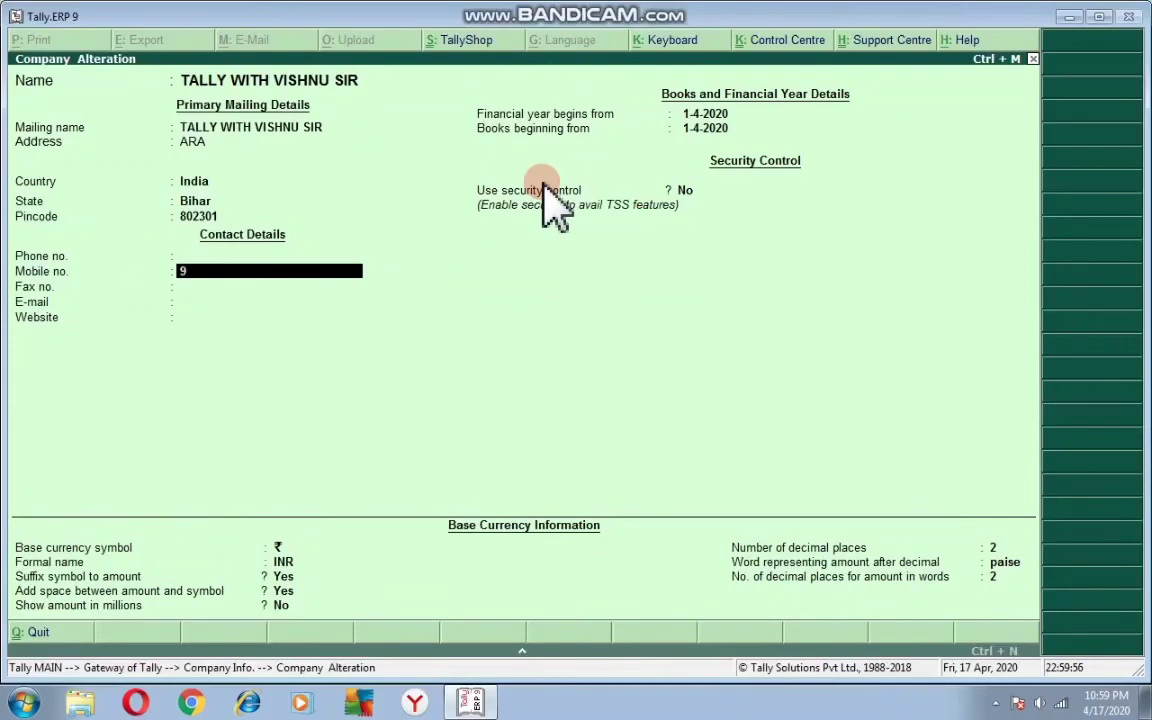
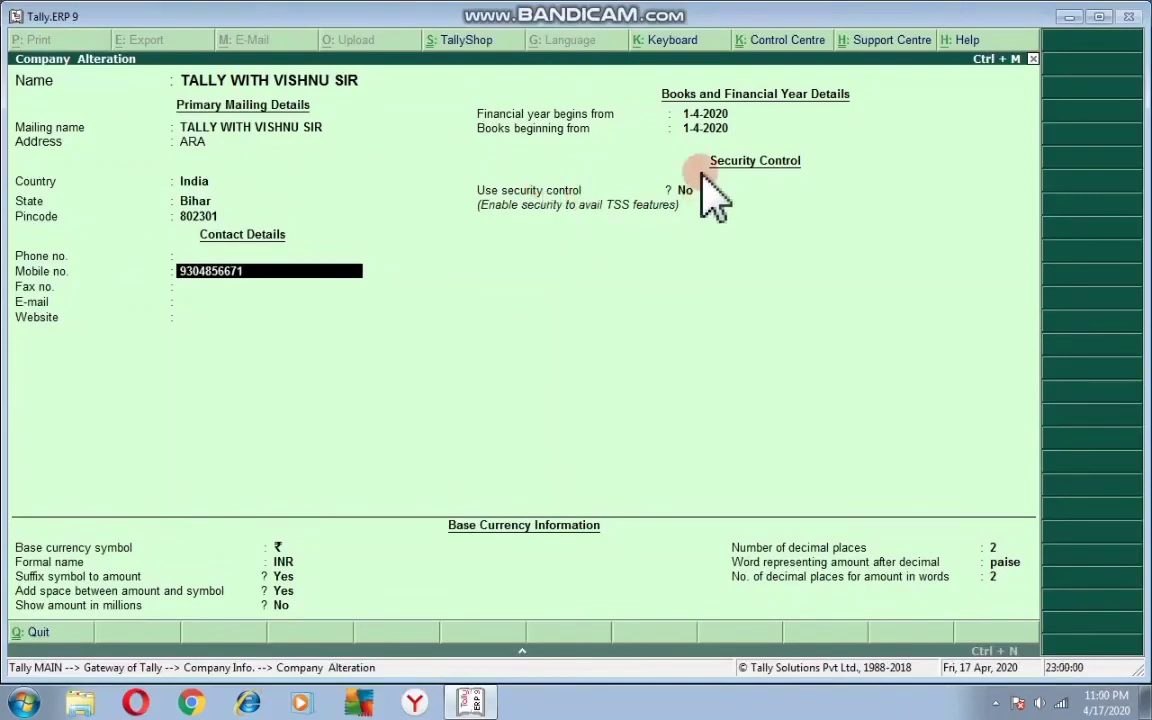
{"action": "key", "text": "Return"}
{"action": "key", "text": "Return"}
{"action": "key", "text": "Return"}
{"action": "key", "text": "Return"}
{"action": "key", "text": "Return"}
{"action": "key", "text": "Return"}
{"action": "key", "text": "Return"}
{"action": "key", "text": "Return"}
{"action": "key", "text": "Return"}
{"action": "key", "text": "Return"}
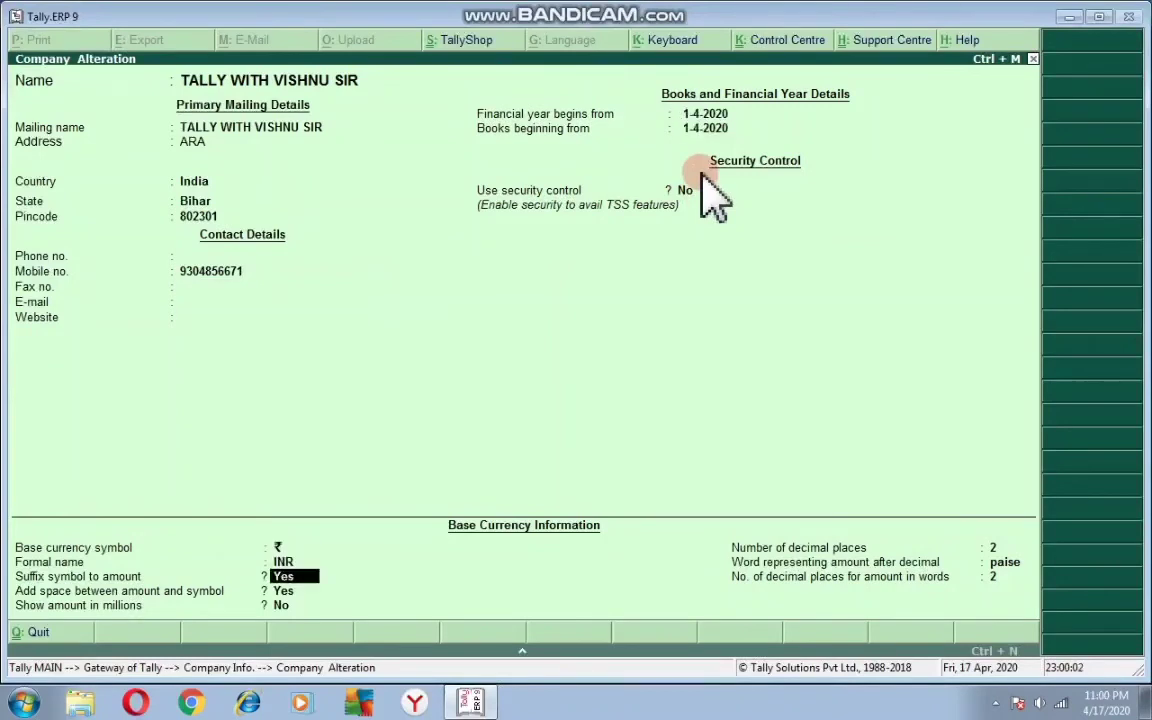
{"action": "key", "text": "Return"}
{"action": "key", "text": "Return"}
{"action": "key", "text": "Return"}
{"action": "key", "text": "Return"}
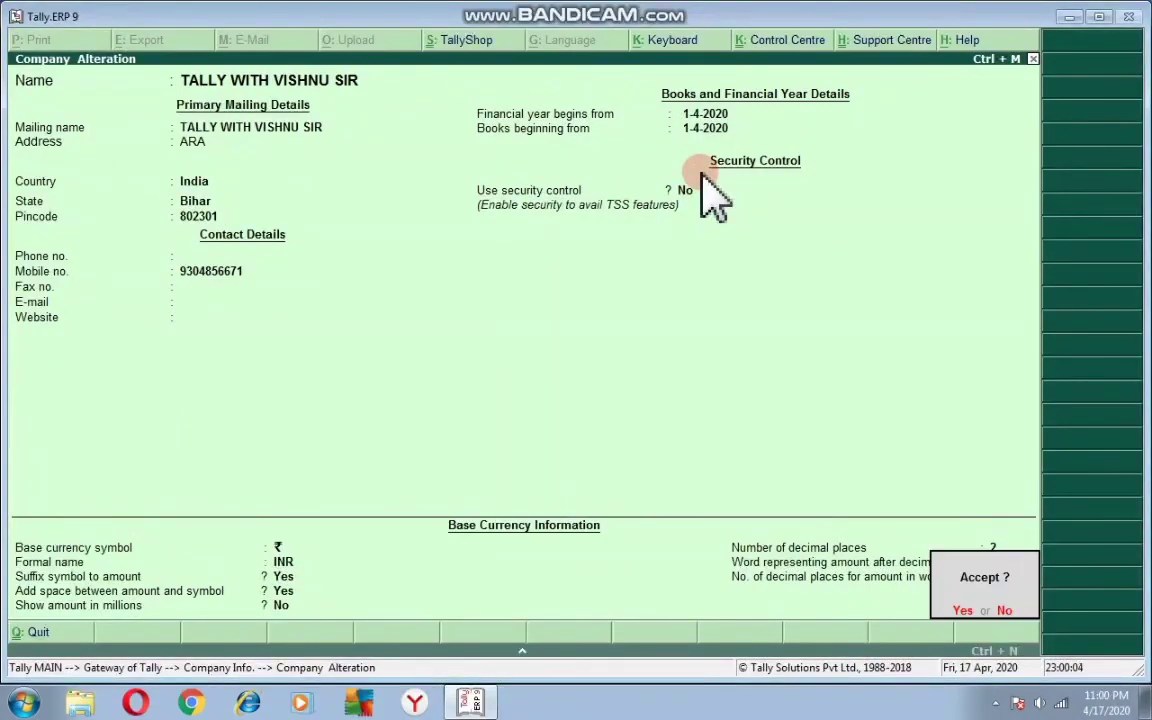
{"action": "left_click", "coordinate": [700, 172]}
{"action": "key", "text": "Return"}
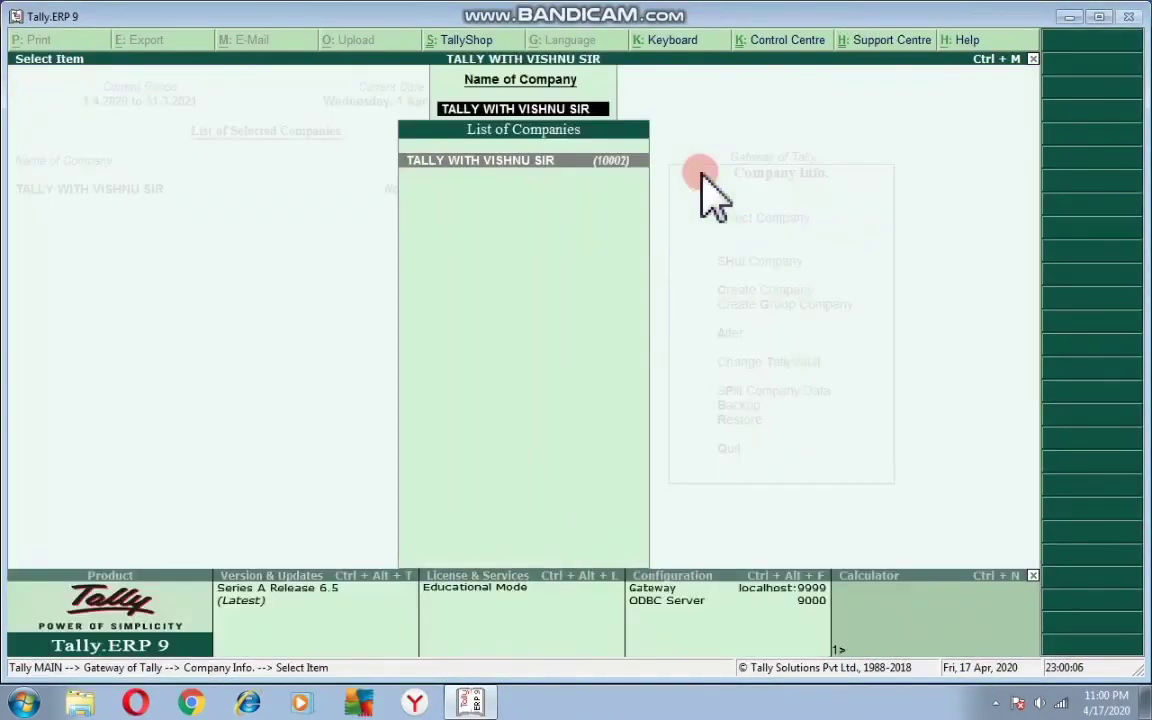
{"action": "key", "text": "Escape"}
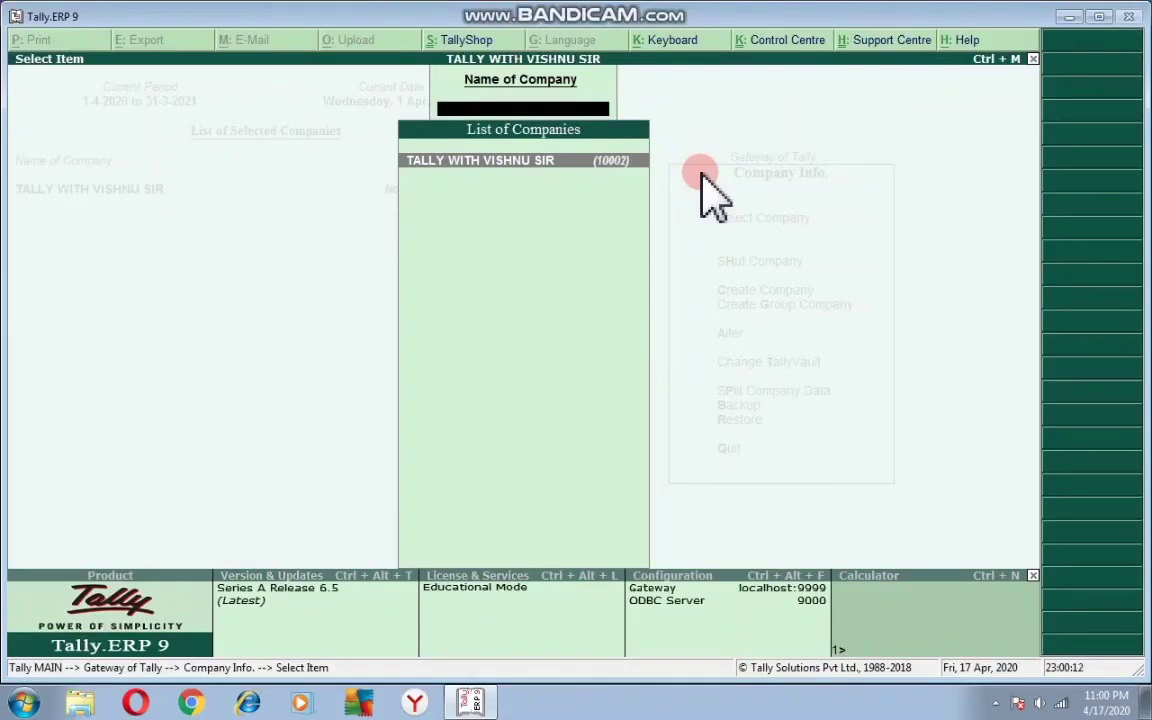
{"action": "key", "text": "Escape"}
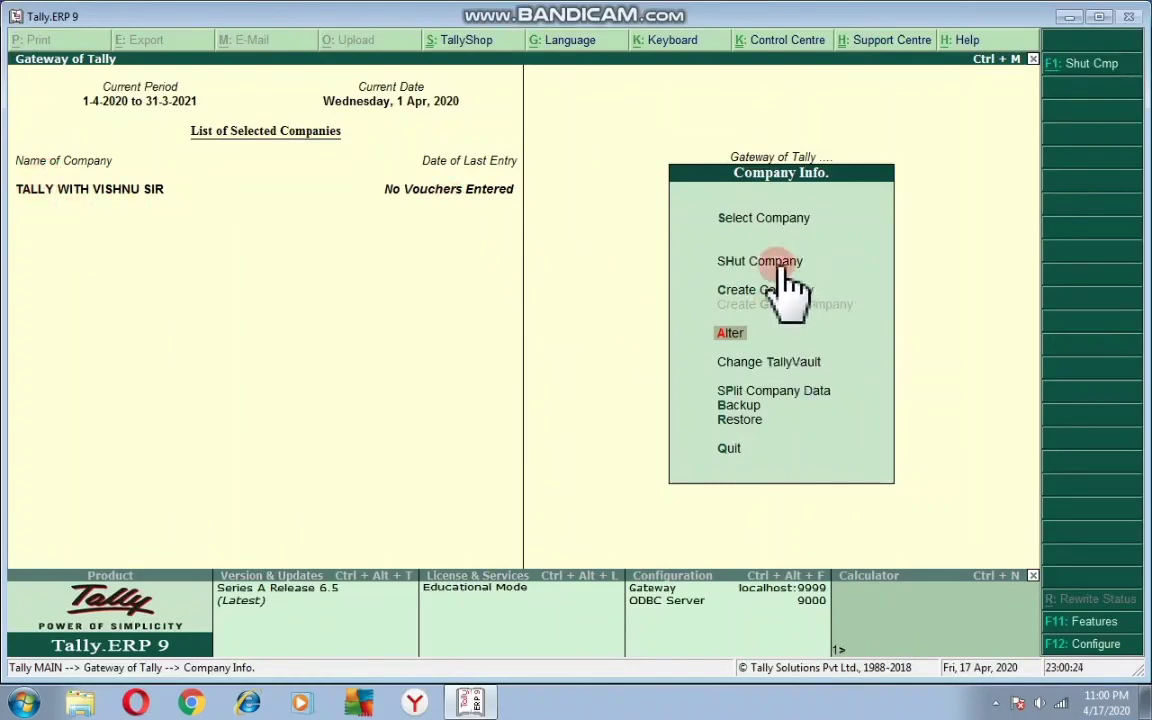
- Shut the open company TALLY WITH VISHNU SIR from Gateway of Tally
{"action": "key", "text": "Up"}
{"action": "key", "text": "Up"}
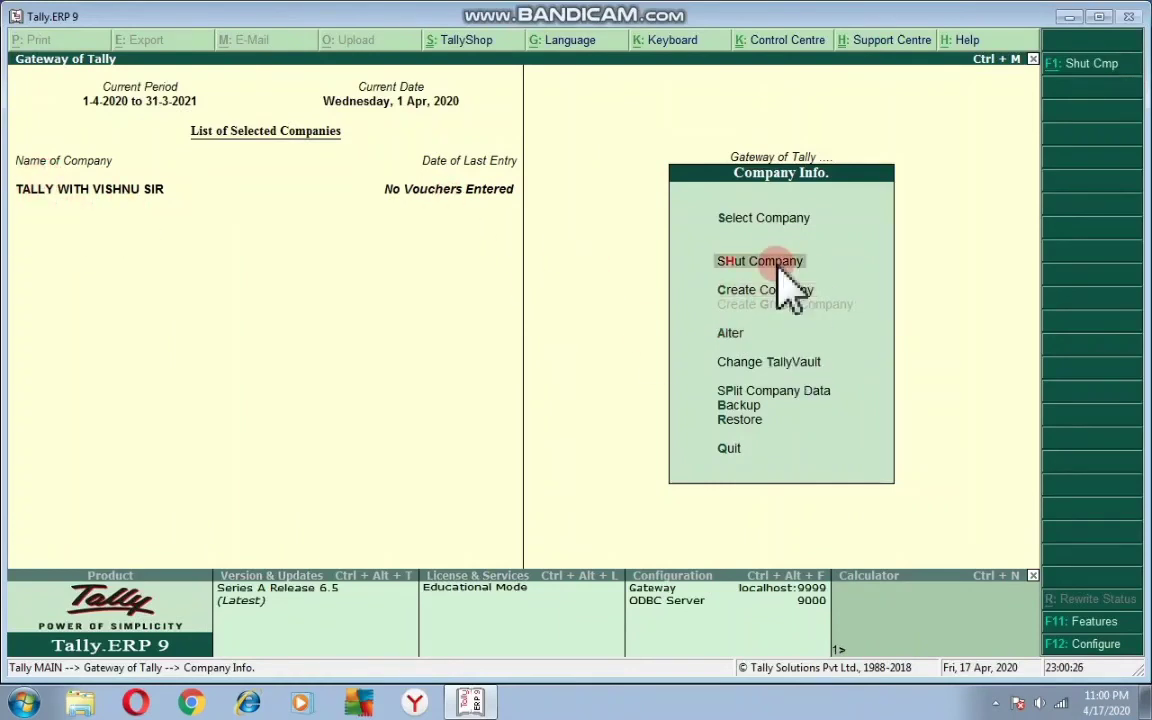
{"action": "left_click", "coordinate": [778, 264]}
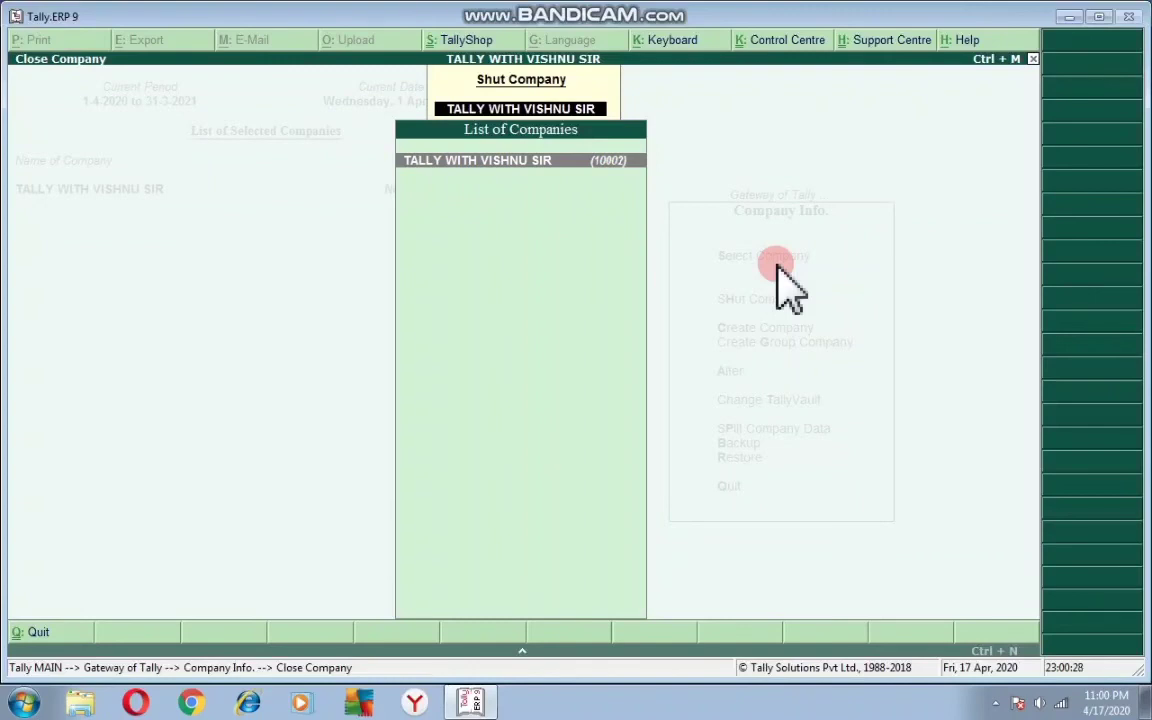
{"action": "key", "text": "Return"}
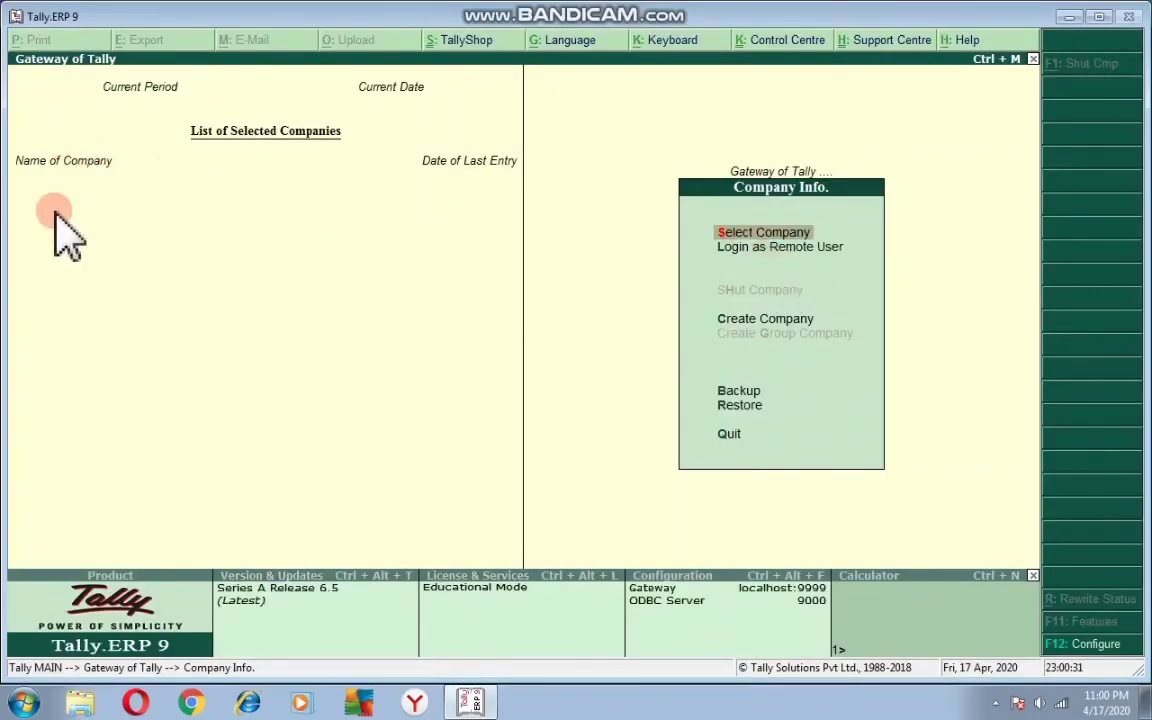
- Reload TALLY WITH VISHNU SIR from the Select Company list
{"action": "left_click", "coordinate": [765, 235]}
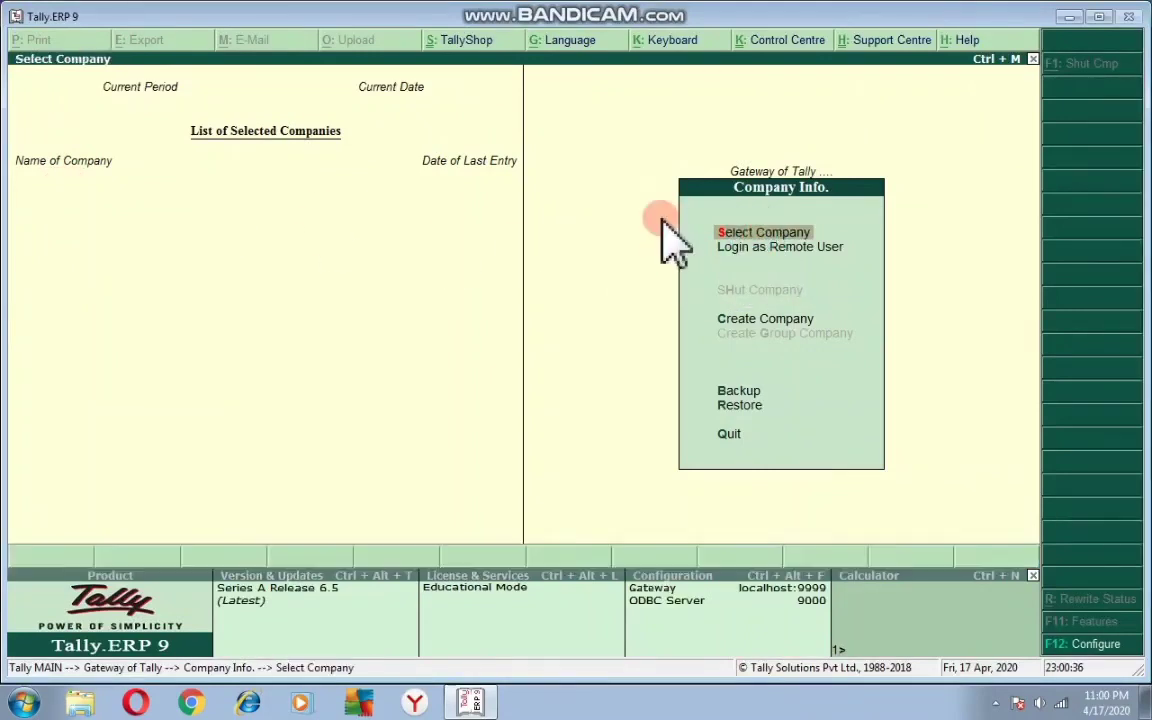
{"action": "left_click", "coordinate": [430, 209]}
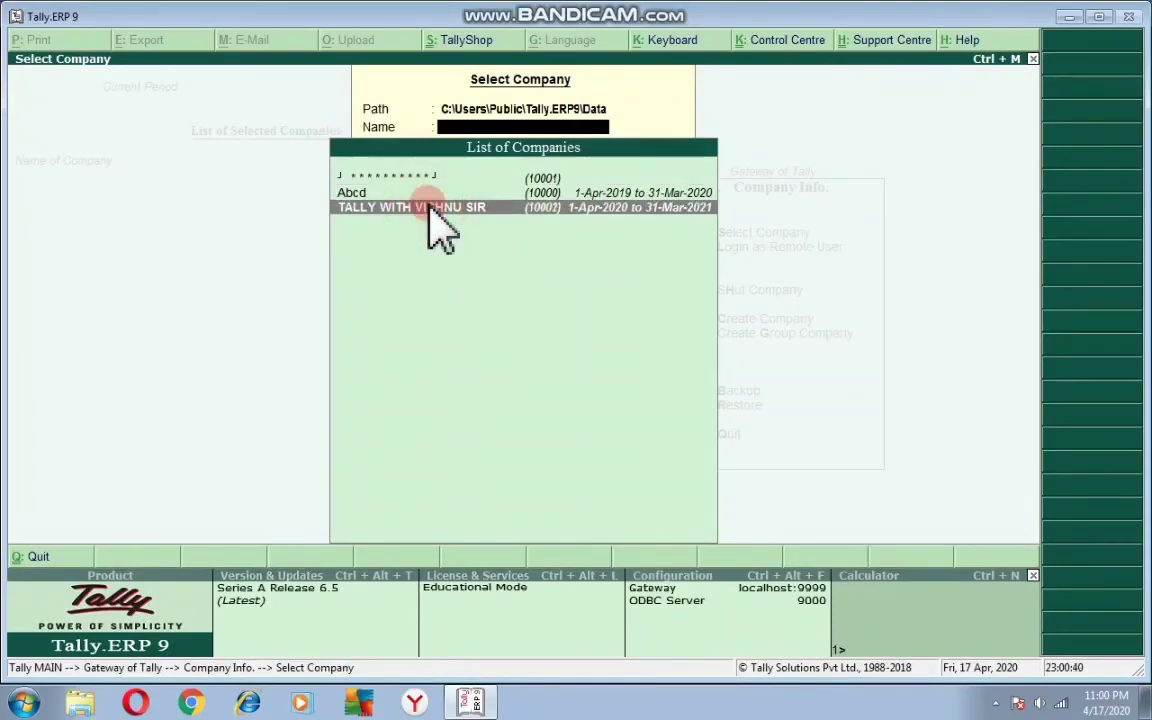
{"action": "left_click", "coordinate": [430, 209]}
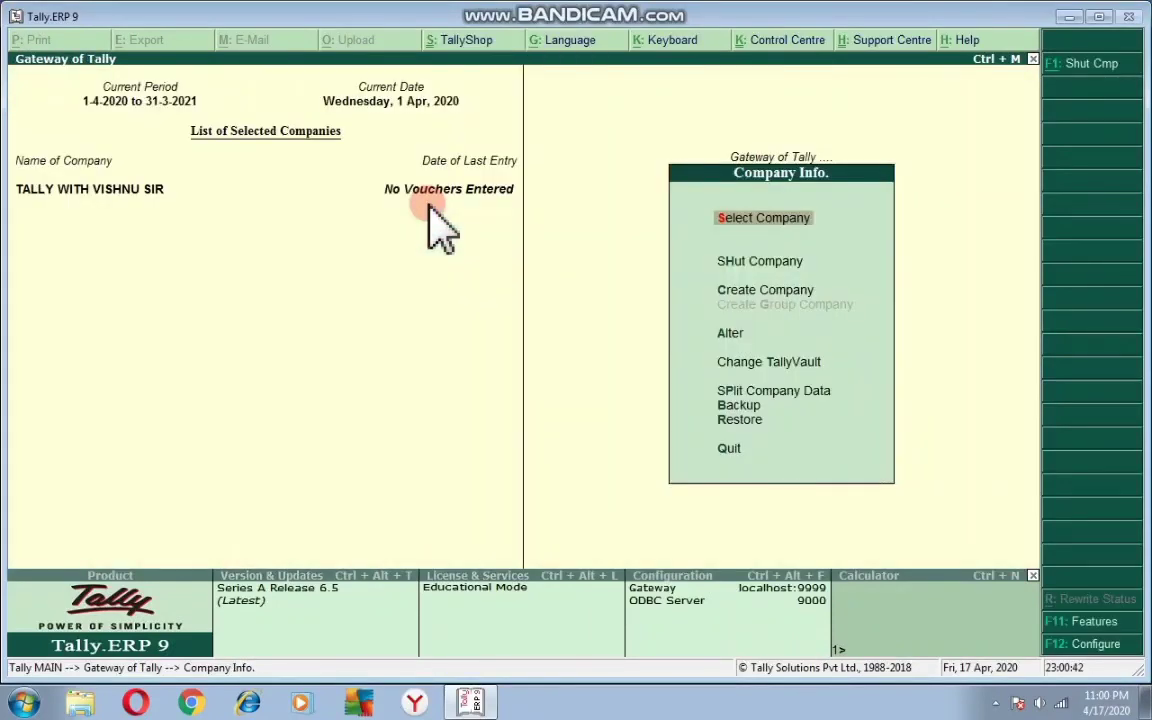